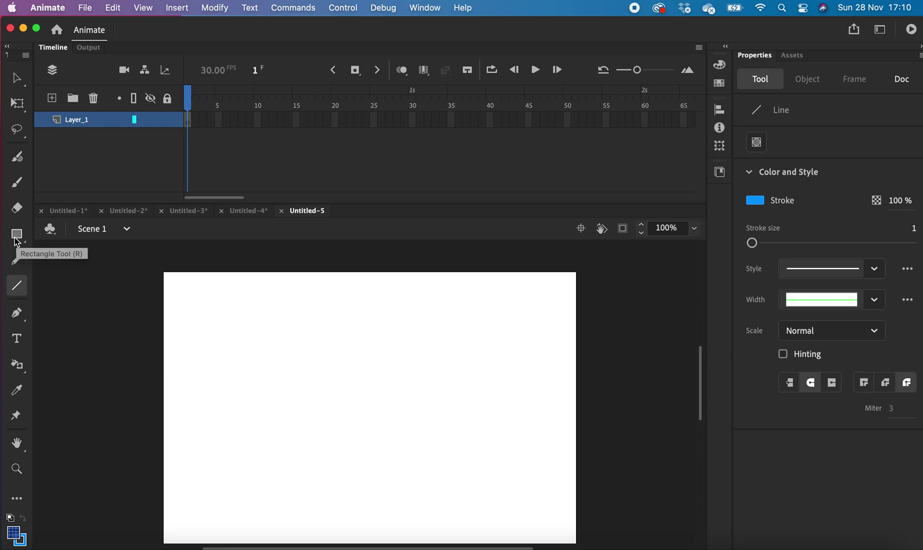
- Switch to the Rectangle tool, with 50% fill and 100% stroke, for the blank stage
left_click(17, 238)
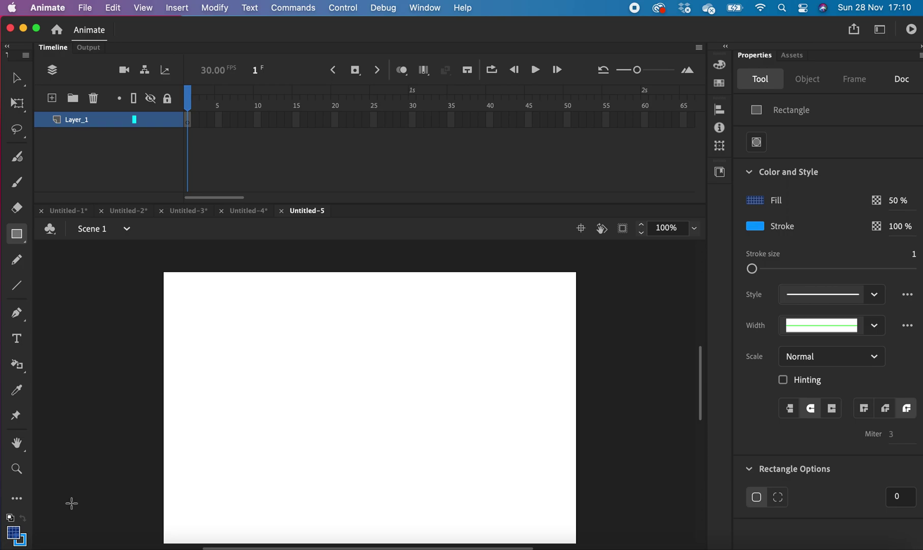
- Set the stroke colour to none and draw a 344.95 × 240 blue rectangle
left_click(18, 540)
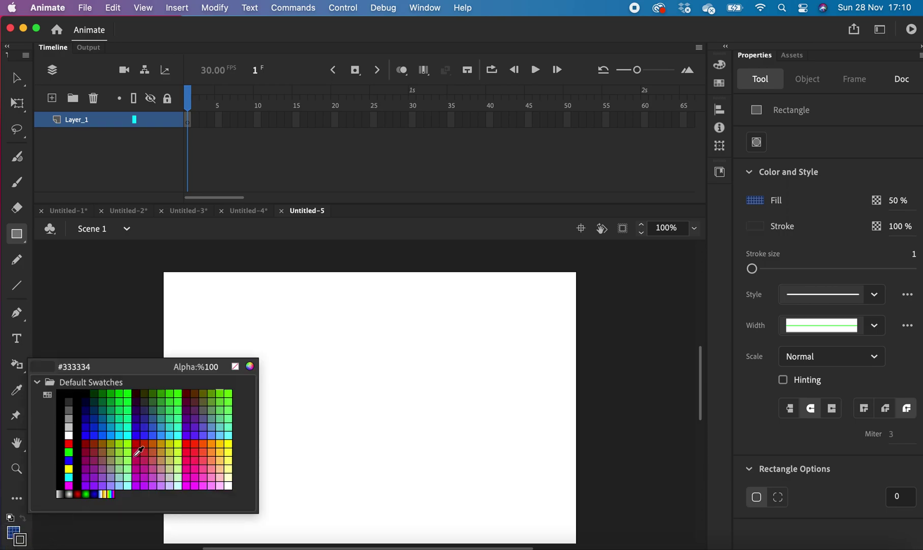
left_click(237, 366)
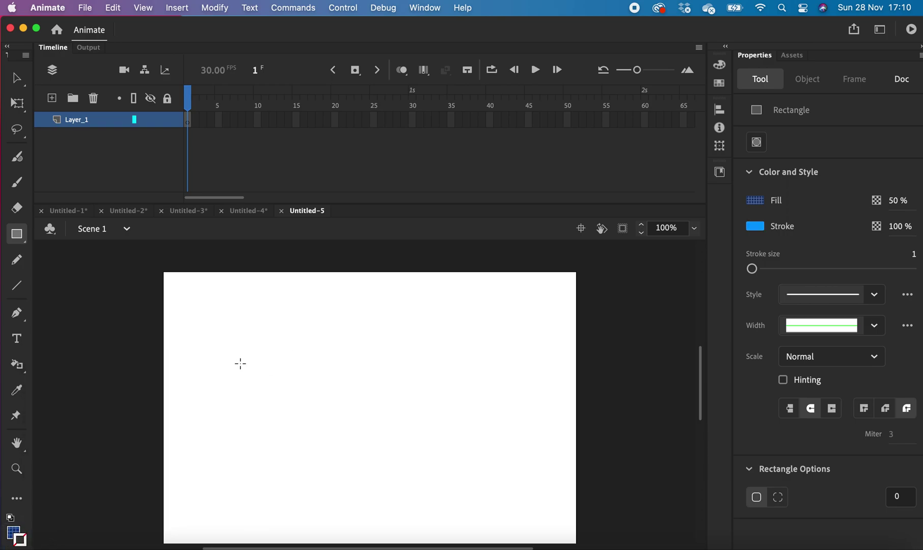
mouse_move(250, 328)
left_mouse_down()
mouse_move(503, 472)
mouse_move(474, 465)
mouse_move(475, 485)
left_mouse_up()
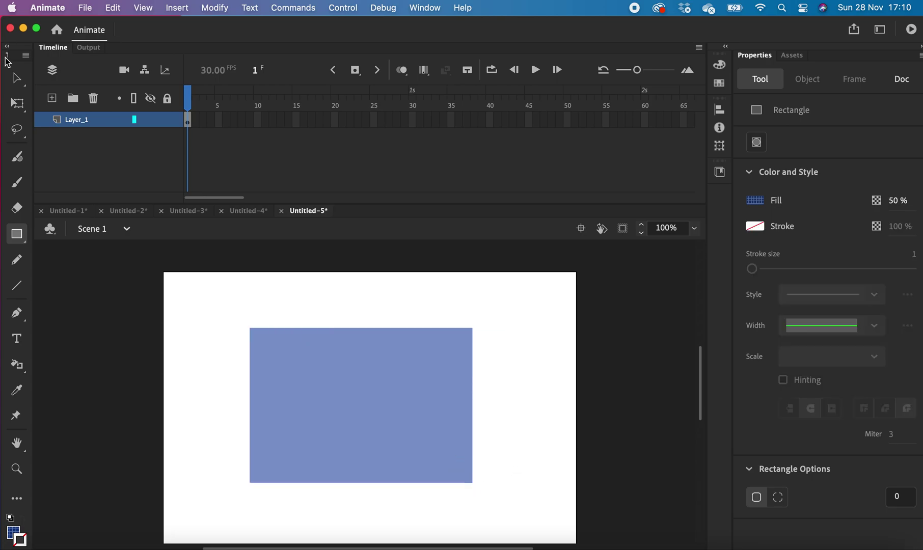
- Move the rectangle left to X -177.9, partly off the stage
left_click(17, 78)
left_click(426, 415)
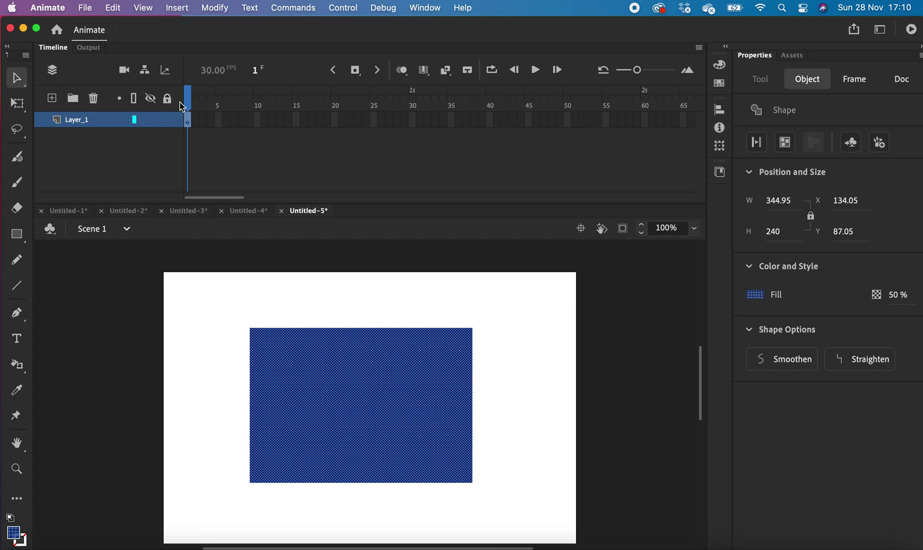
left_click_drag(392, 422, 187, 417)
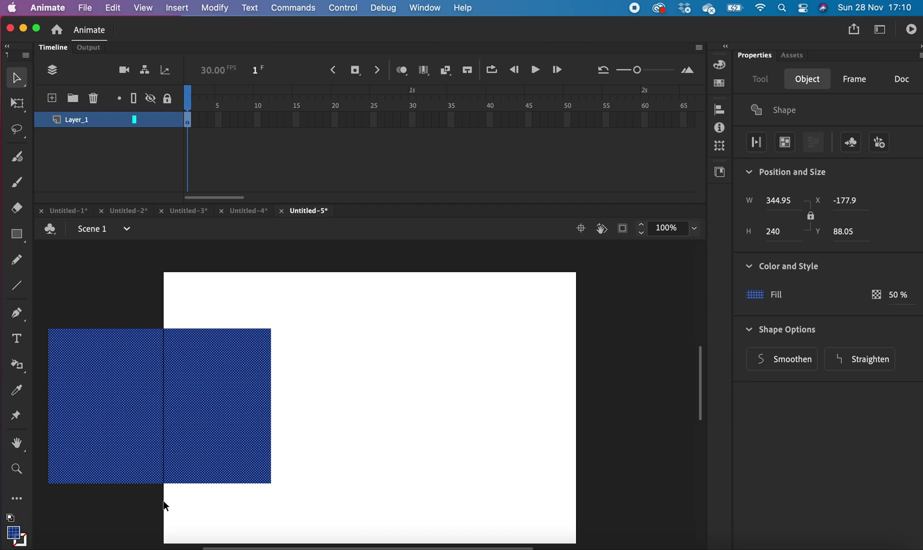
- Add a keyframe at frame 25 and move the rectangle to the stage's right edge
left_click(376, 120)
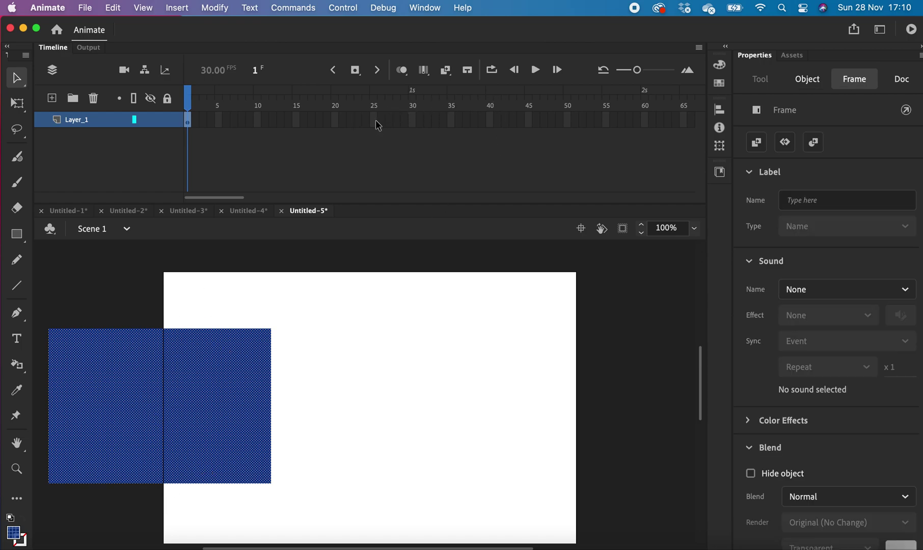
right_click(376, 121)
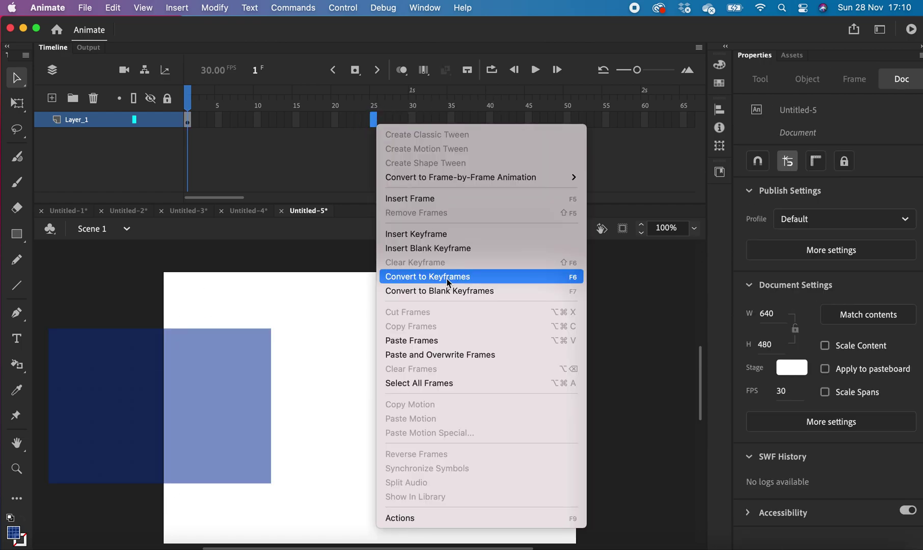
left_click(454, 241)
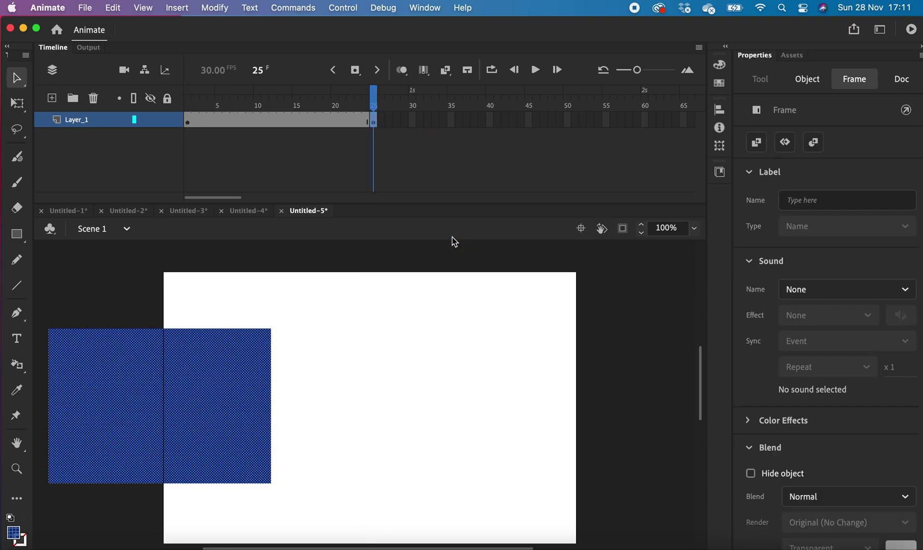
left_click_drag(186, 398, 627, 395)
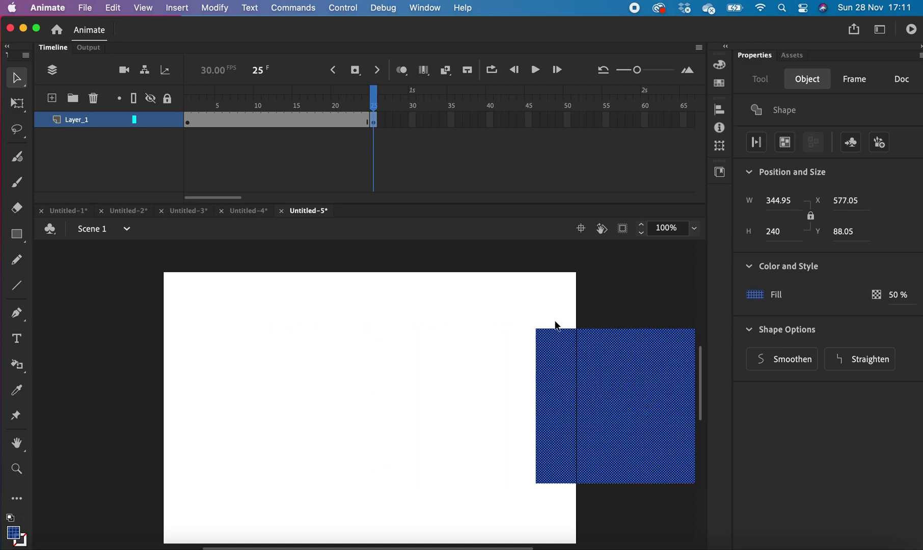
- Create a shape tween over frames 1–25 and scrub to preview the slide
left_click(279, 122)
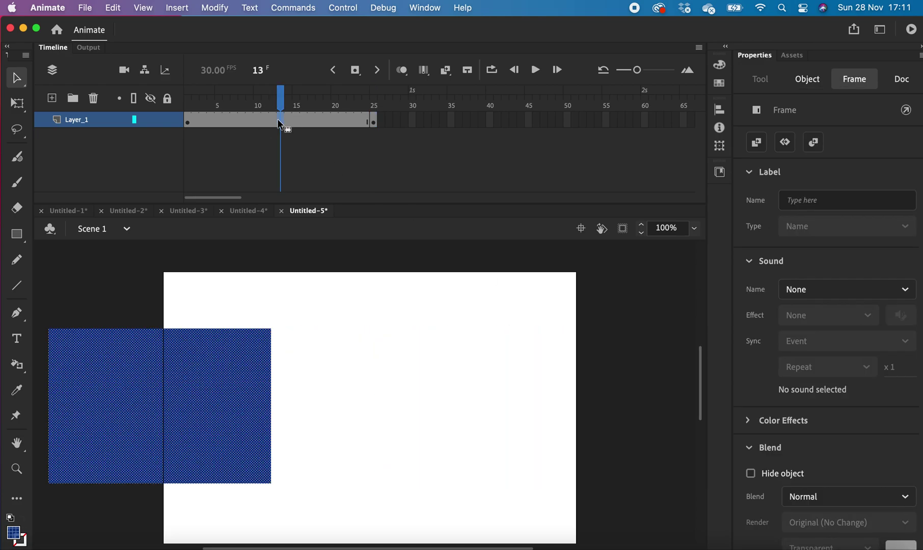
right_click(279, 123)
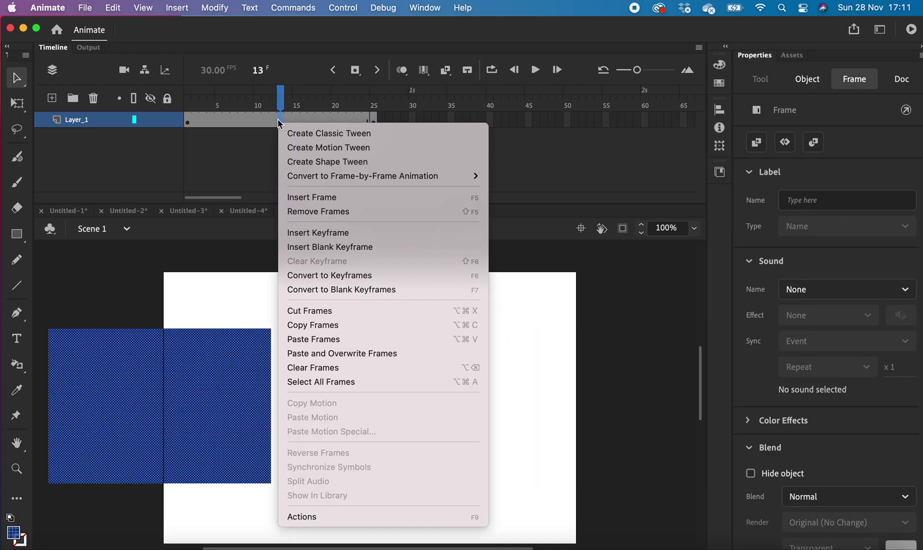
left_click(306, 161)
left_click_drag(287, 99, 238, 111)
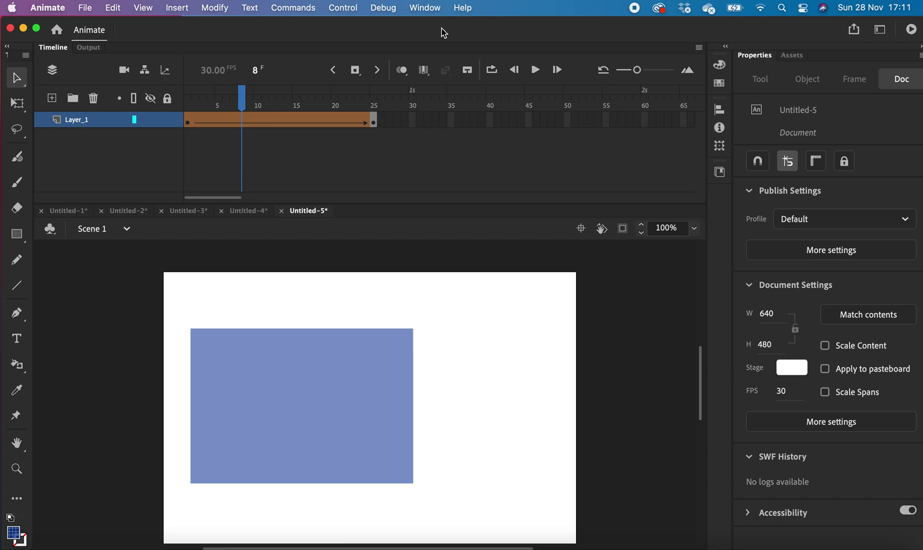
- Show and arrange the Scene panel, then add an empty Scene 2
left_click(423, 7)
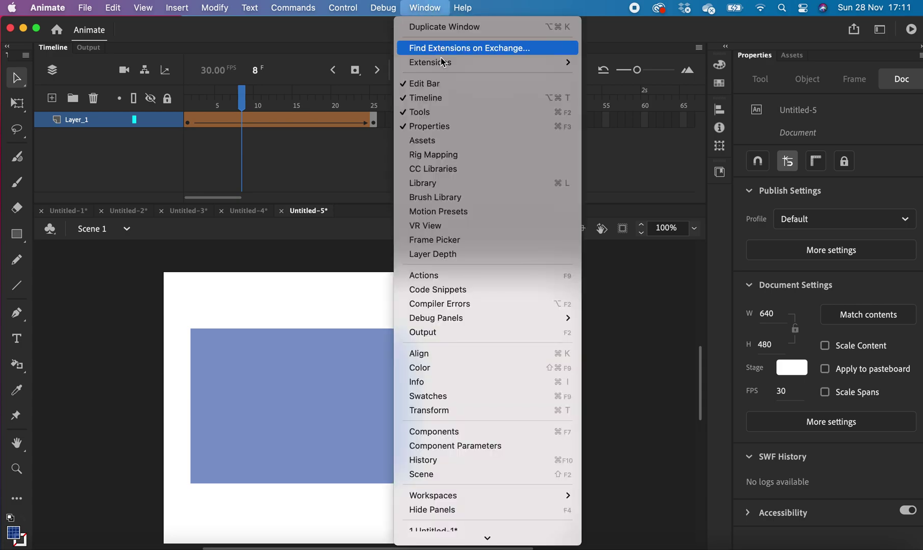
left_click(440, 475)
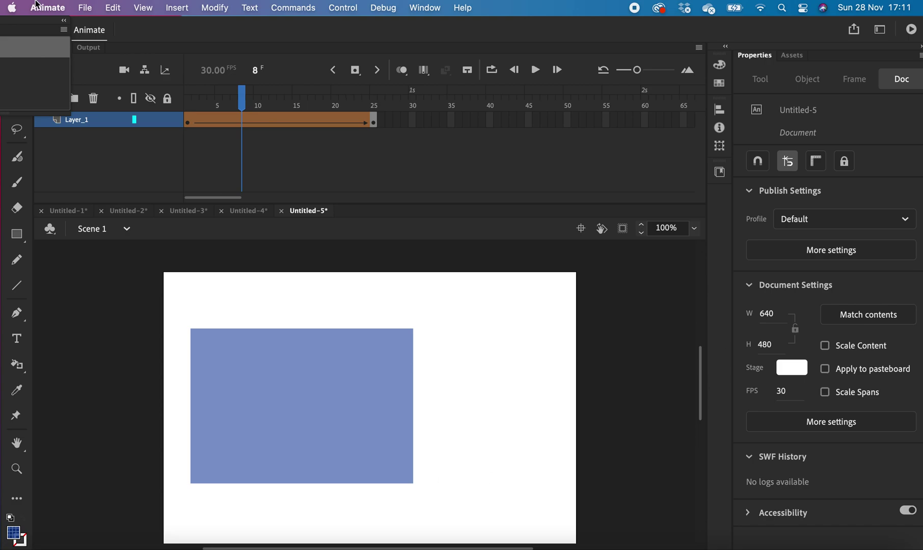
left_click_drag(30, 20, 459, 105)
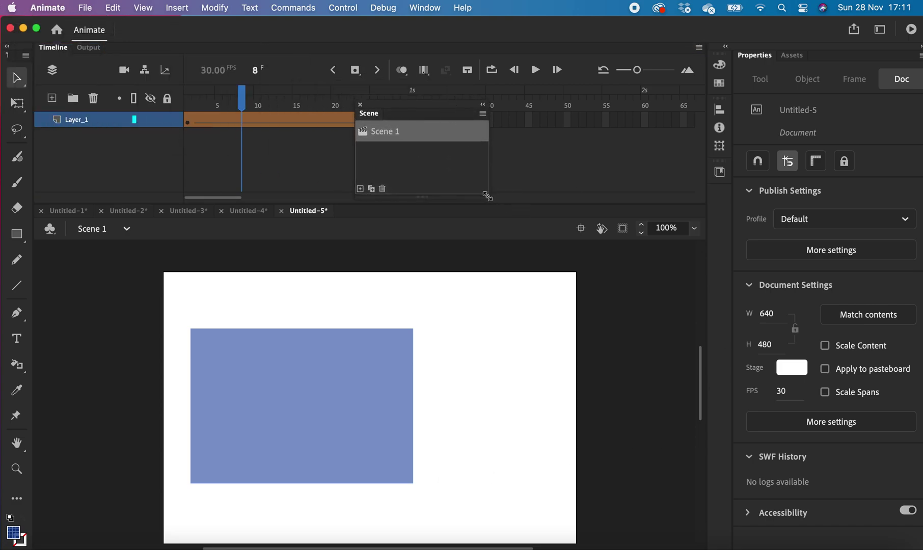
left_click_drag(490, 194, 506, 228)
left_click_drag(419, 108, 574, 150)
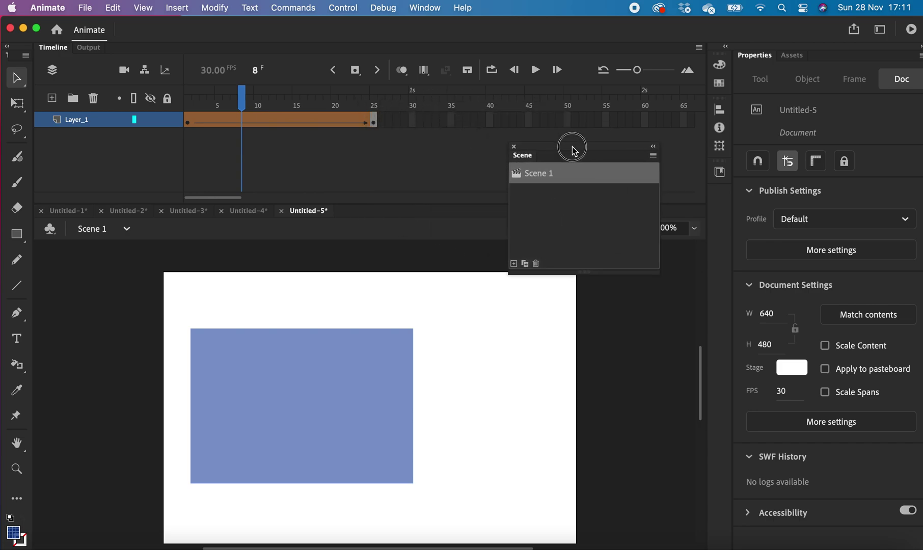
left_click(514, 264)
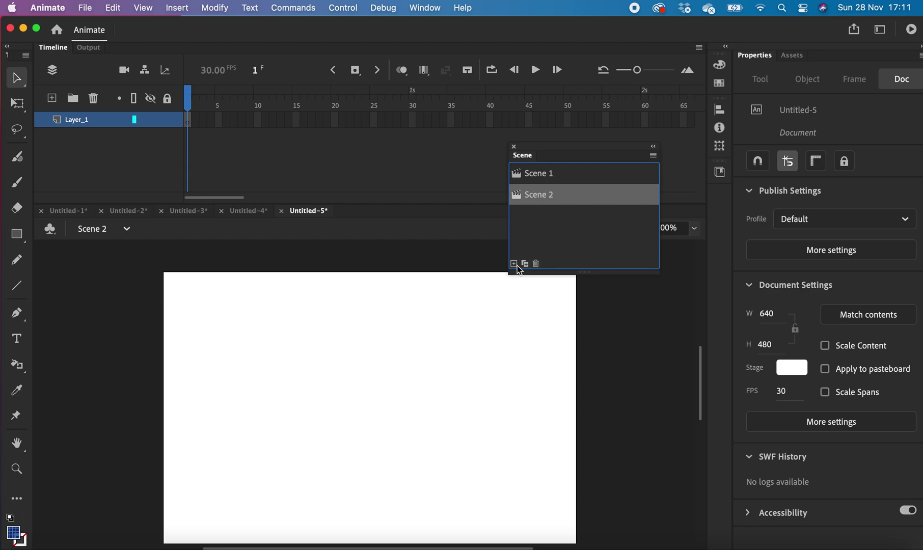
- Move the Scene panel over the Properties panel and switch to the Oval tool
left_click_drag(583, 147, 653, 269)
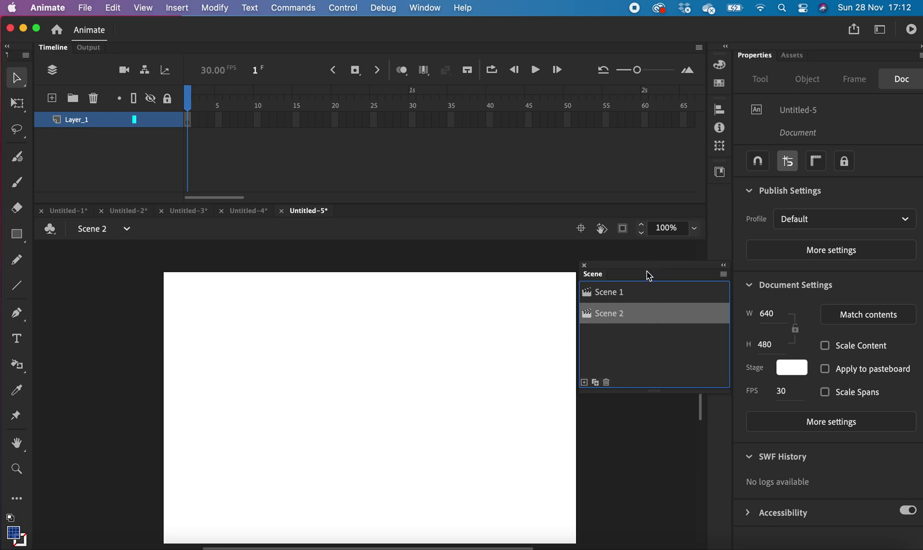
left_click_drag(647, 271, 784, 313)
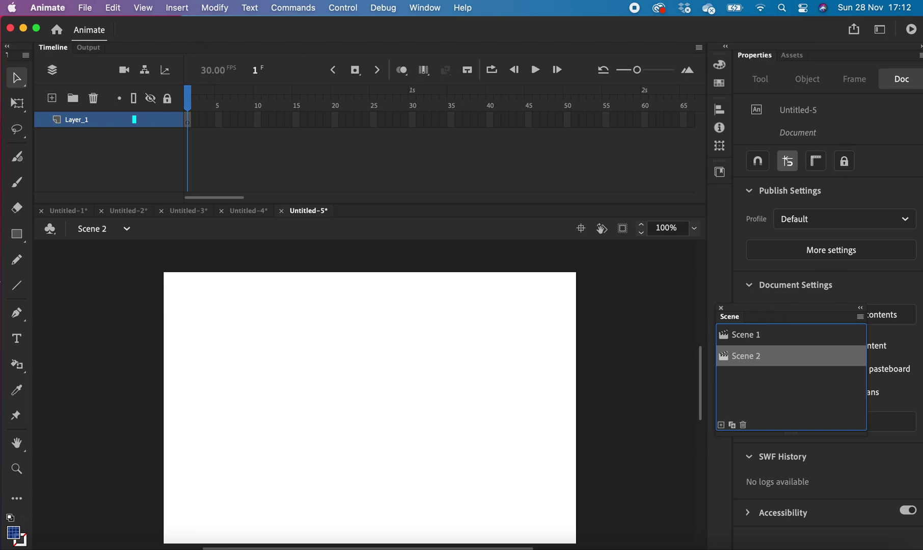
left_click_drag(17, 235, 57, 275)
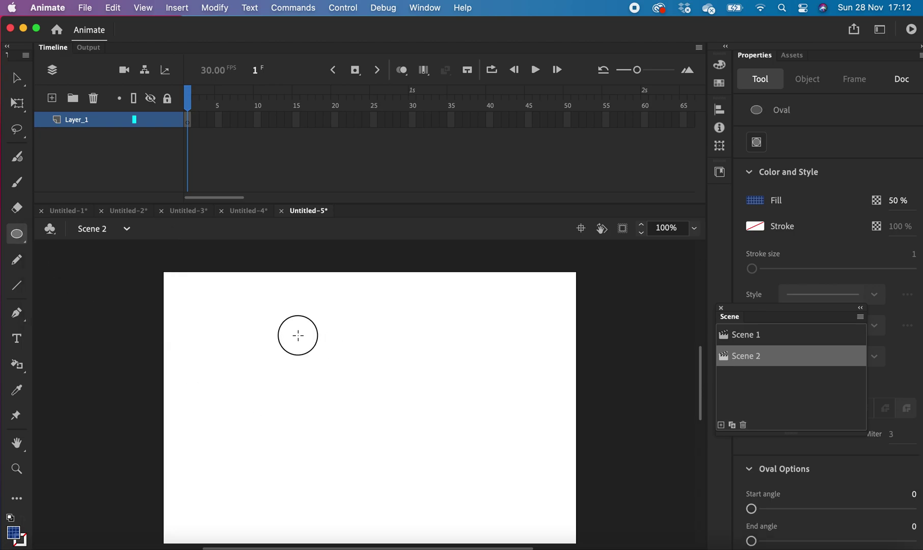
- Draw a 284 × 284 blue circle on the Scene 2 stage and nudge it up-left
left_click_drag(298, 335, 480, 507)
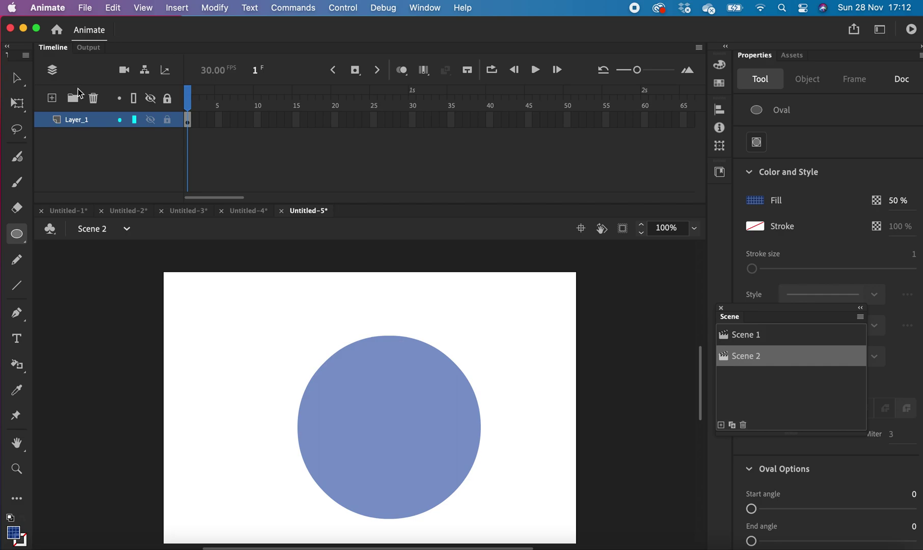
left_click(19, 77)
left_click(412, 423)
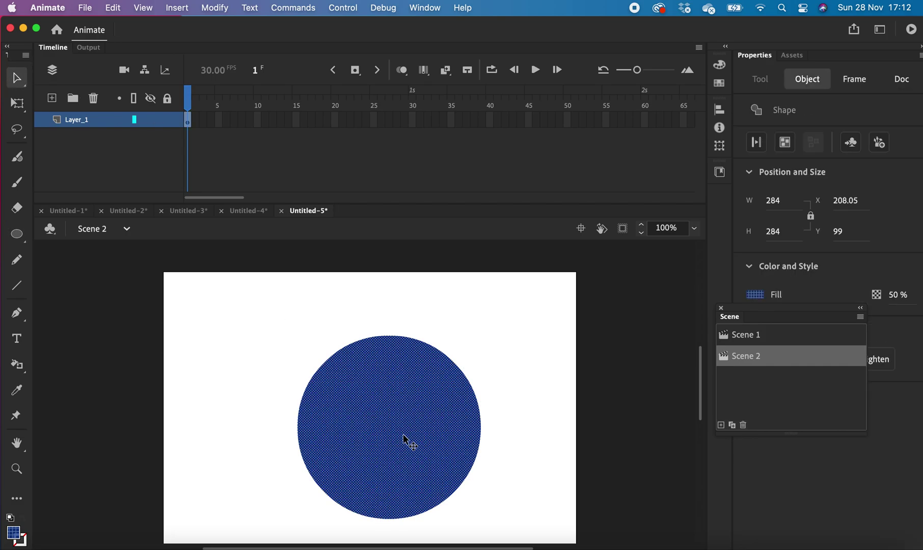
left_click_drag(408, 438, 375, 412)
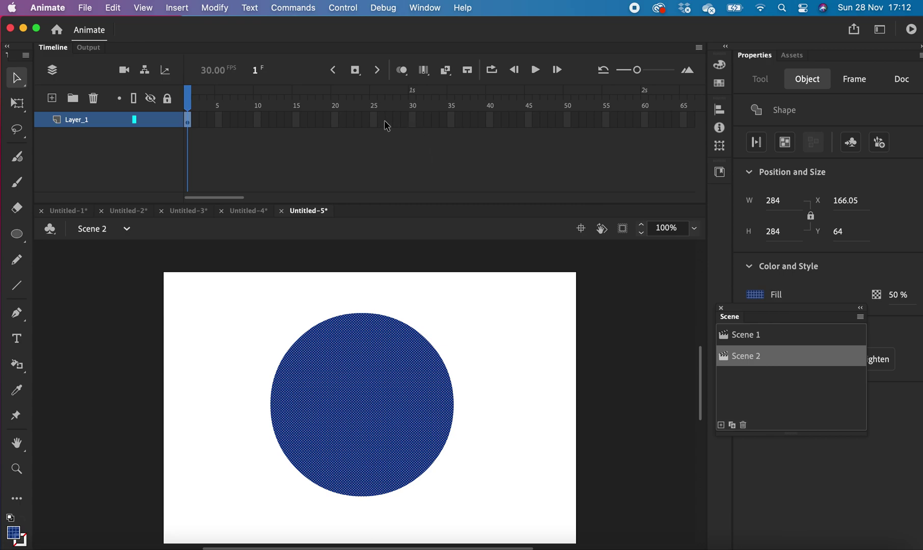
- Add a keyframe at frame 30 and place the frame 1 circle at the left edge
left_click(411, 120)
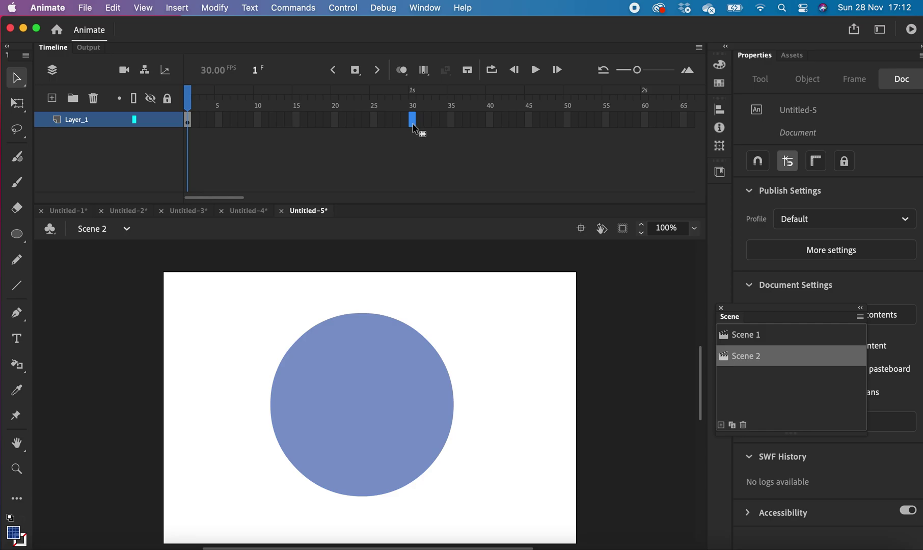
right_click(411, 123)
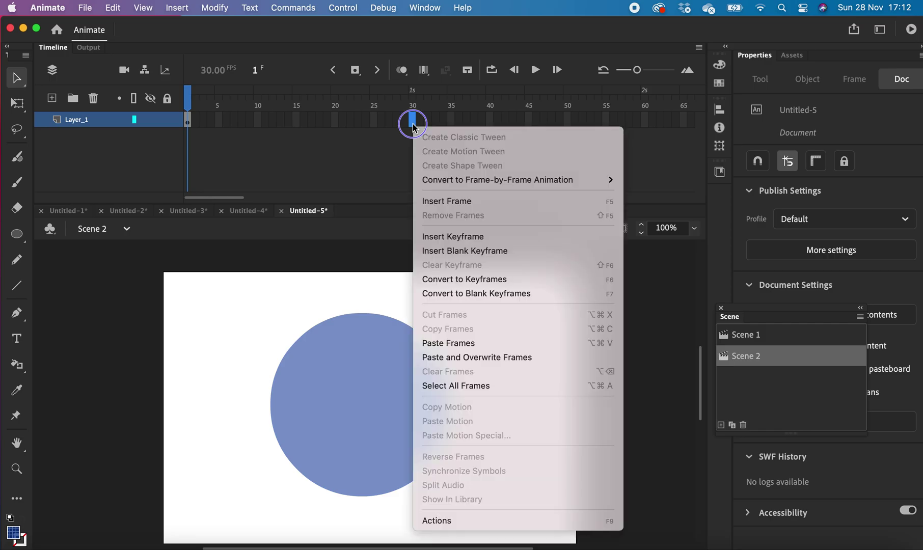
left_click(478, 235)
left_click(188, 123)
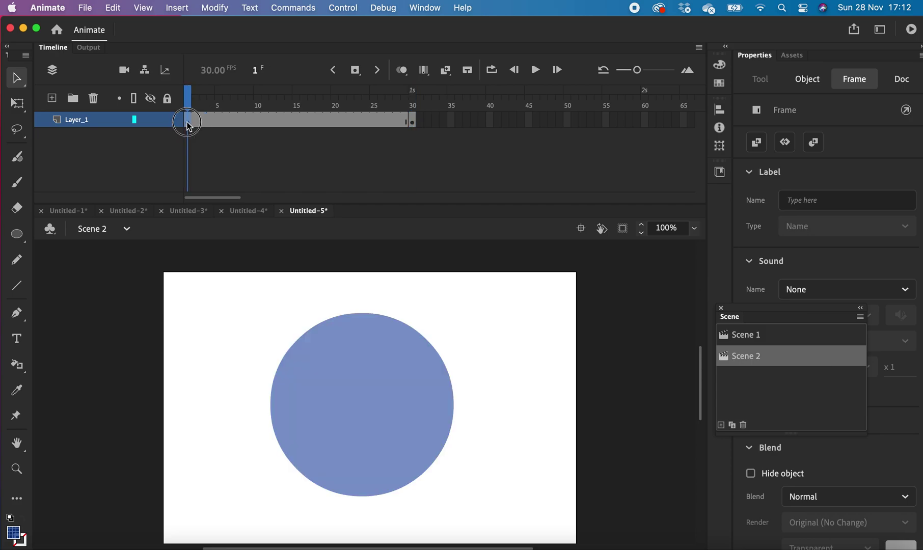
left_click(377, 414)
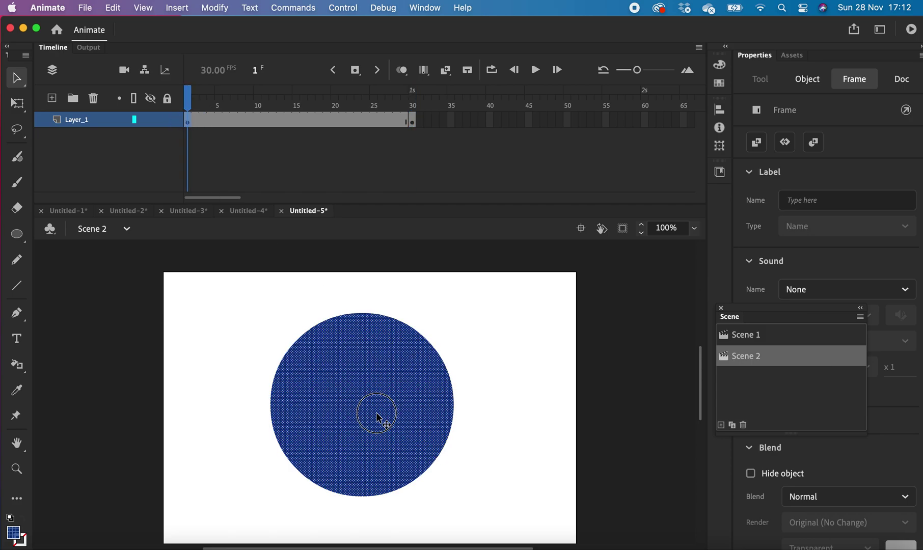
left_click_drag(377, 415, 127, 410)
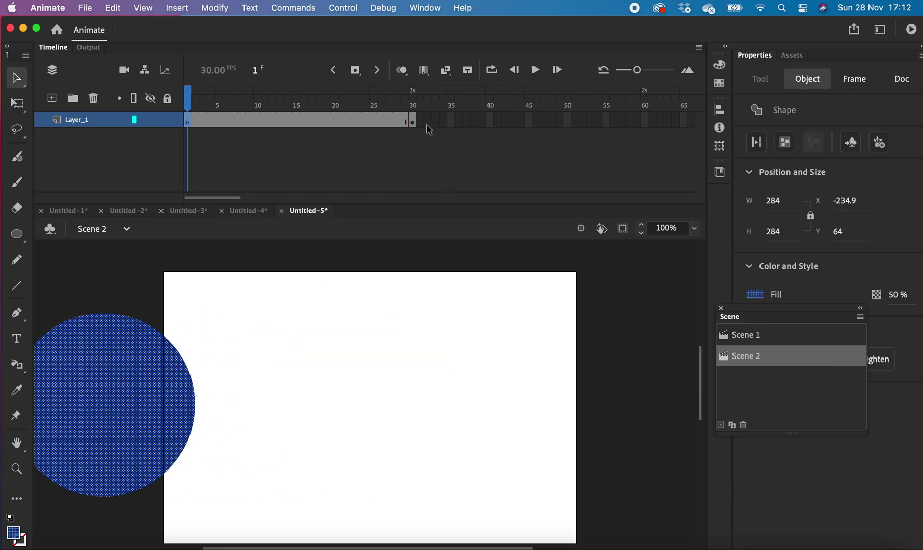
- Move the frame 30 circle past the stage's right edge
left_click(412, 122)
left_click(360, 422)
left_click_drag(361, 422, 633, 420)
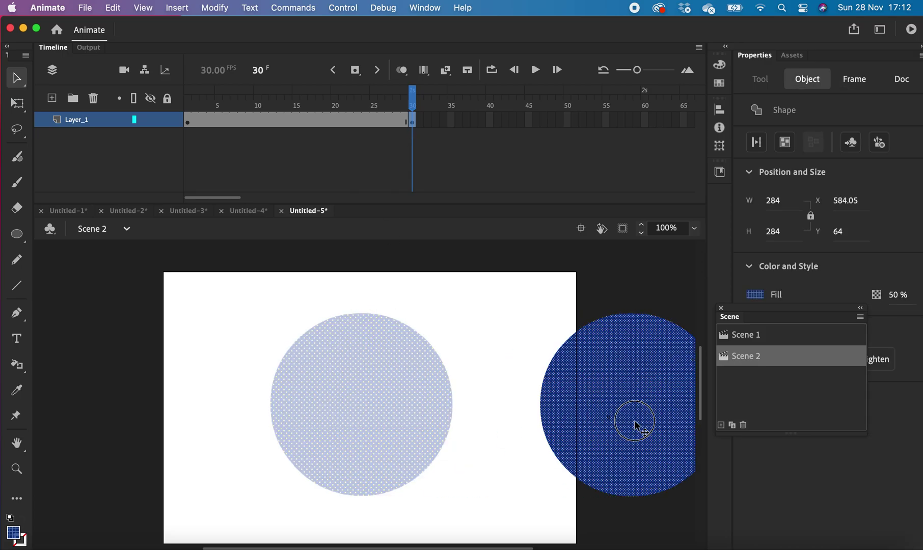
key("shift+Right")
key("shift+Right")
key("shift+Right")
key("shift+Right")
- Create a shape tween over frames 1–30 for the circle
left_click(293, 114)
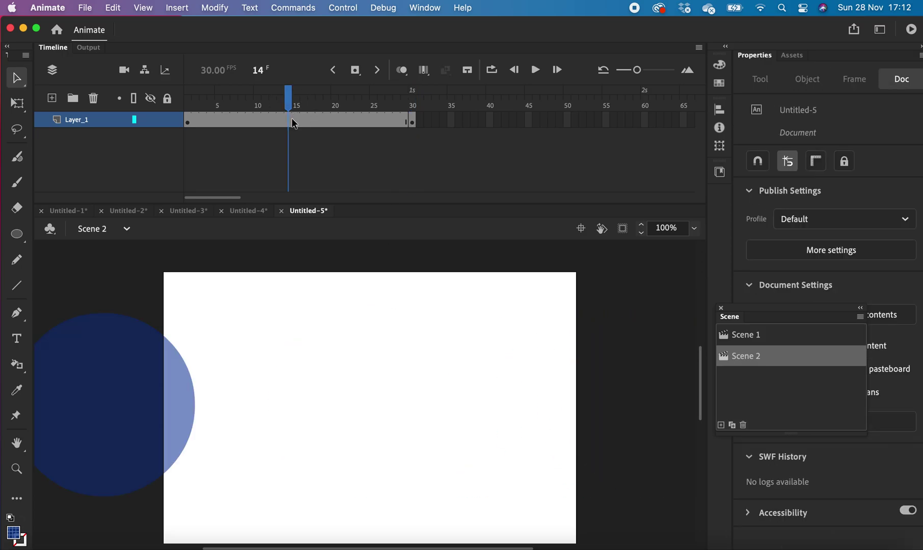
left_click(293, 121)
right_click(294, 121)
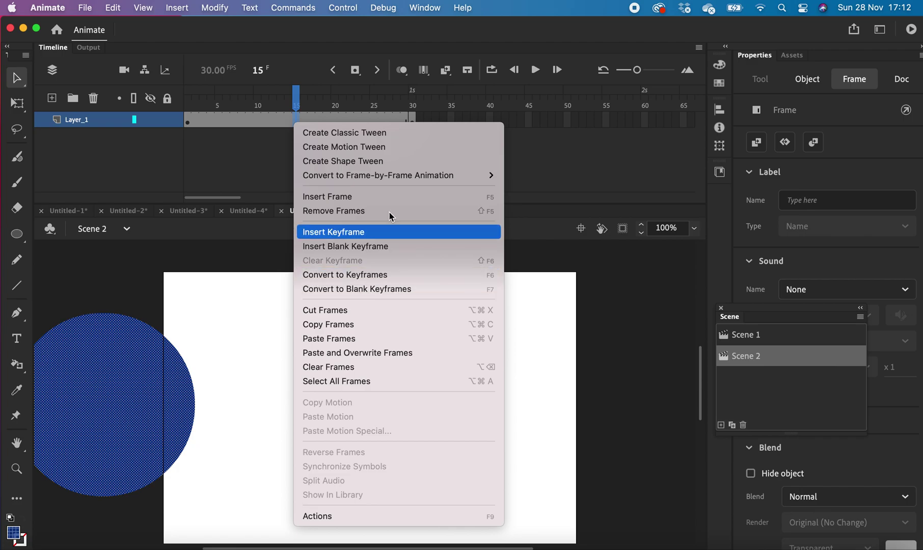
left_click(365, 161)
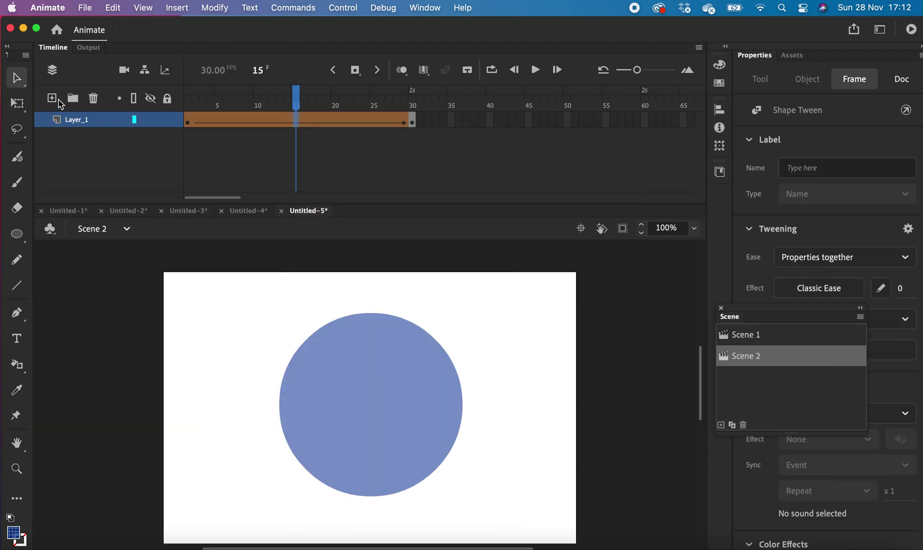
- Add Layer_2 and type a 'Scene 2' text title near the top of the stage
left_click(51, 98)
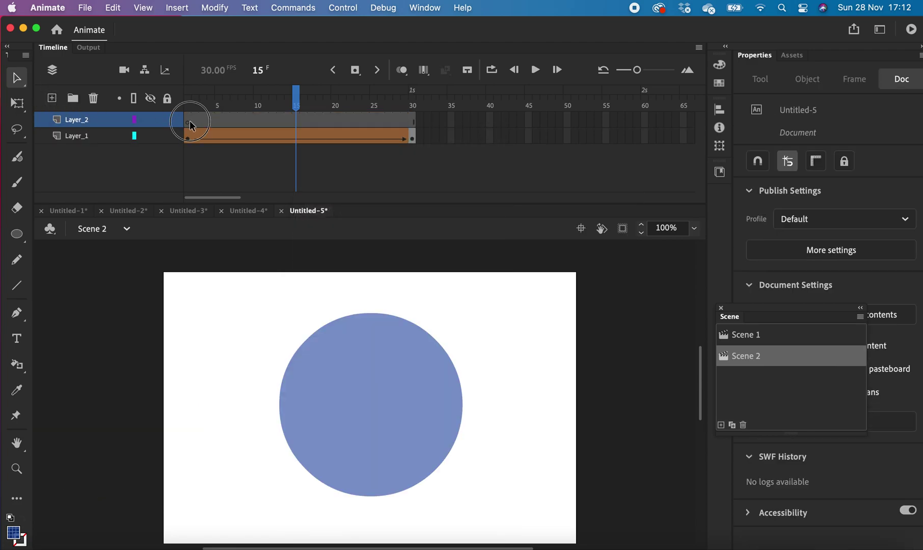
left_click(189, 121)
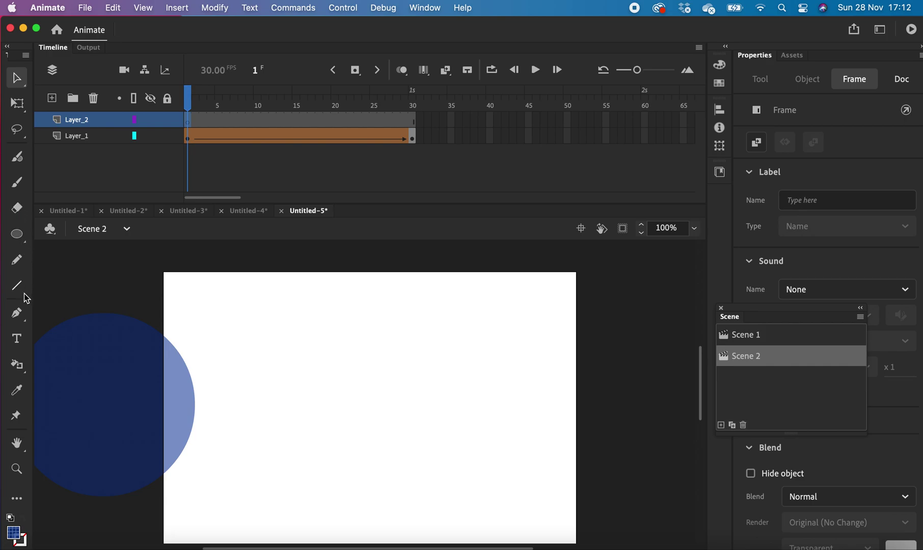
left_click(21, 337)
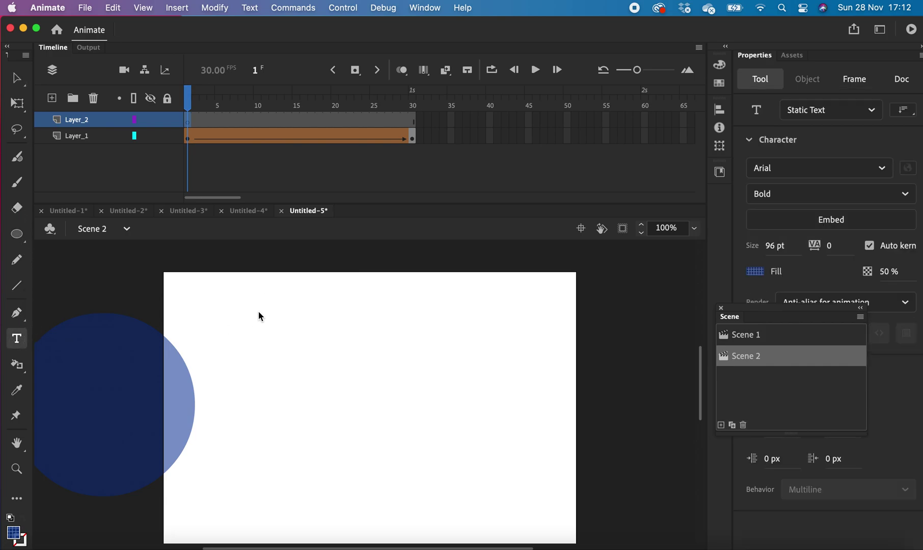
left_click_drag(258, 254, 379, 323)
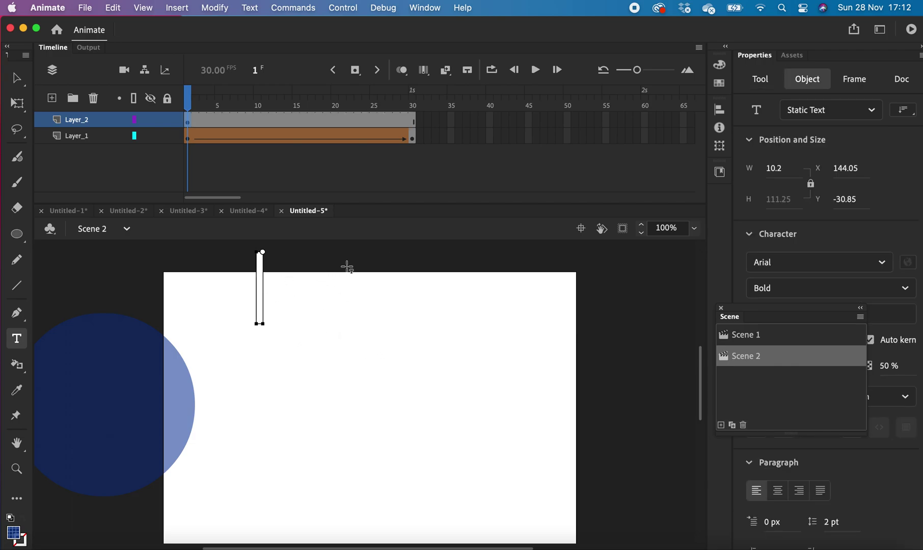
type("S")
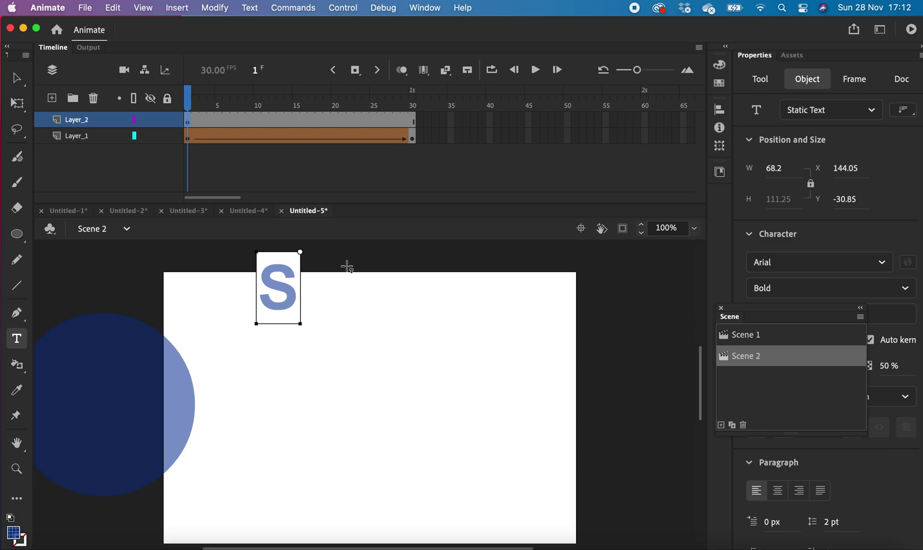
type("cen")
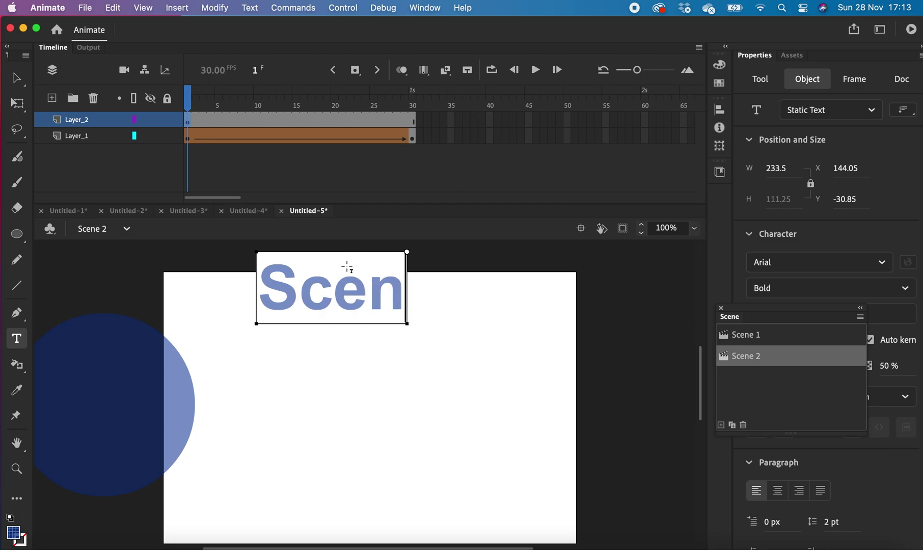
type("e 2")
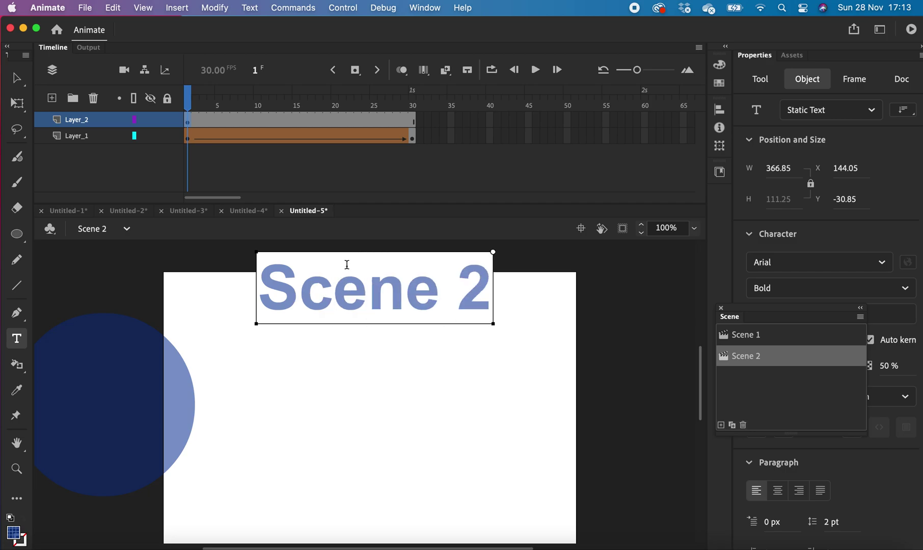
- Move the bold 'Scene 2' title down to the stage's top centre
left_click(17, 78)
left_click_drag(350, 312, 352, 346)
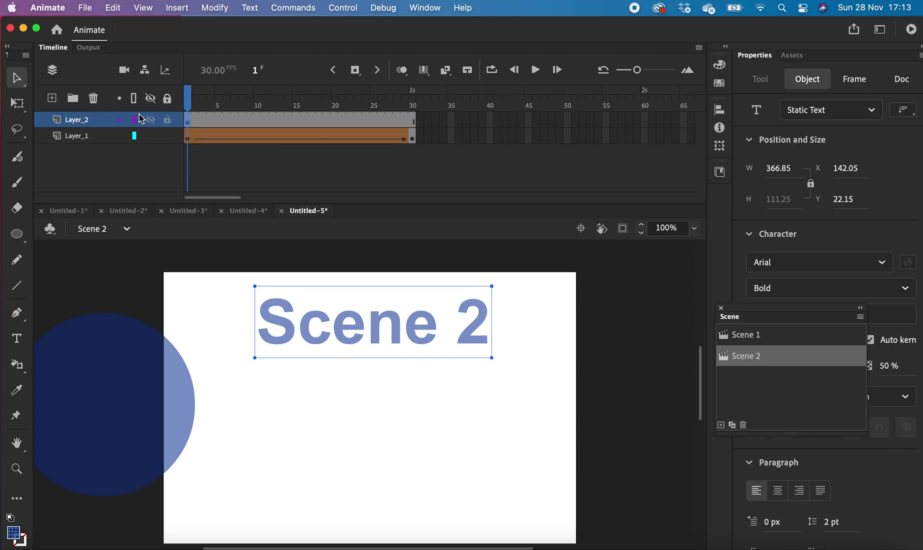
left_click(189, 121)
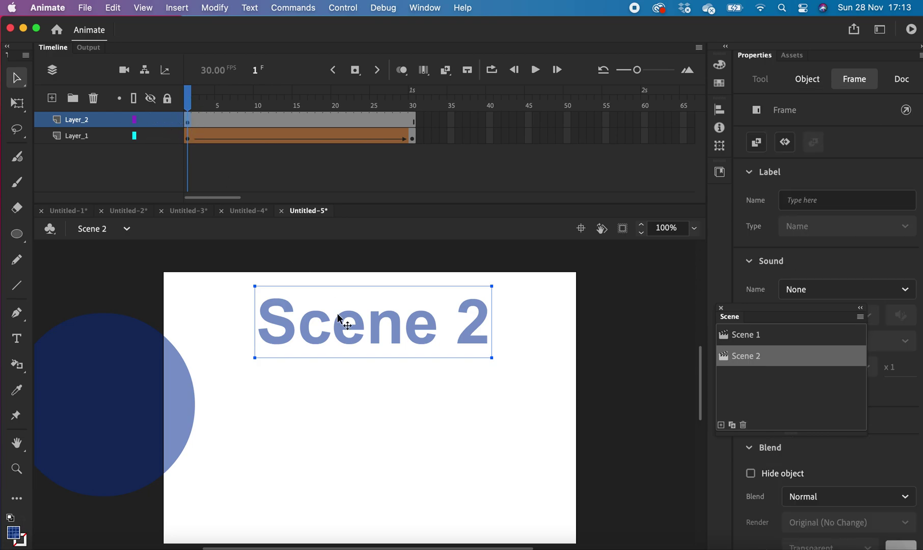
- Copy the Layer_2 title frames and switch to Scene 1
right_click(187, 126)
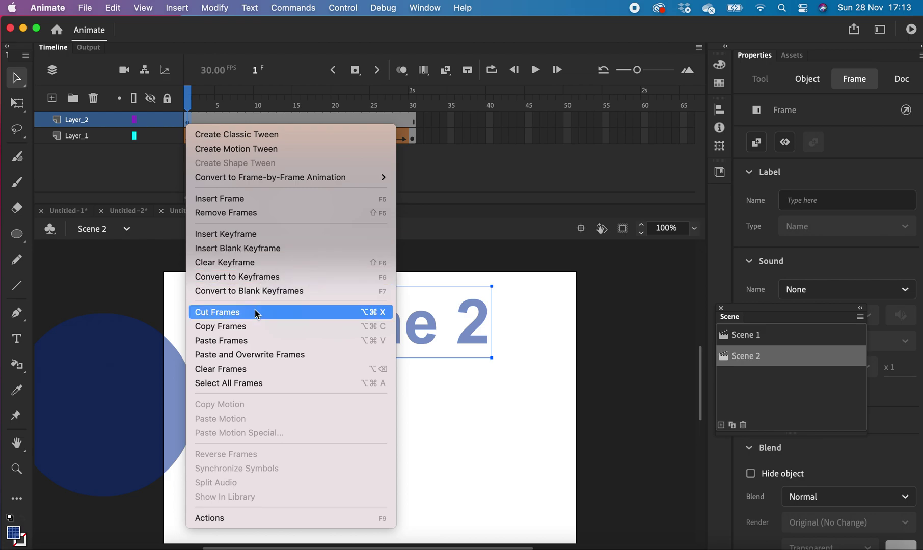
left_click(257, 327)
left_click(126, 229)
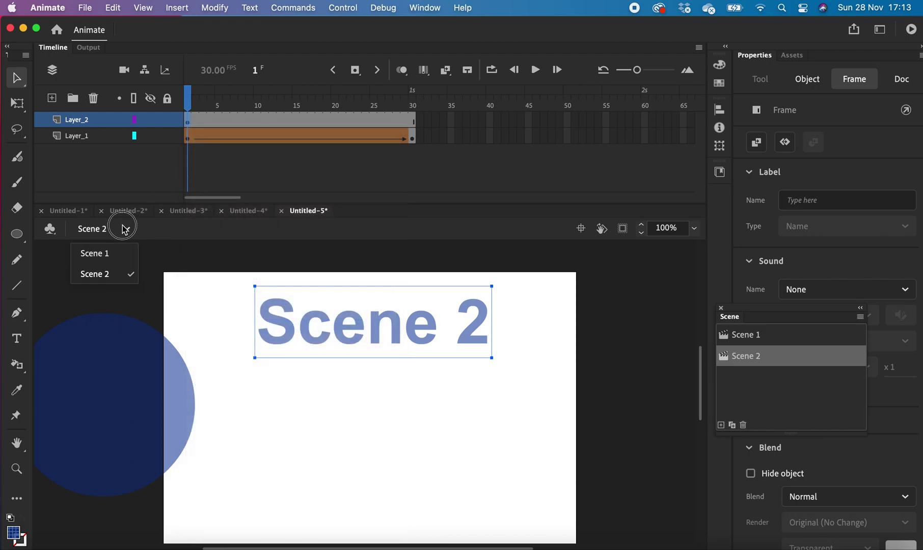
left_click(113, 258)
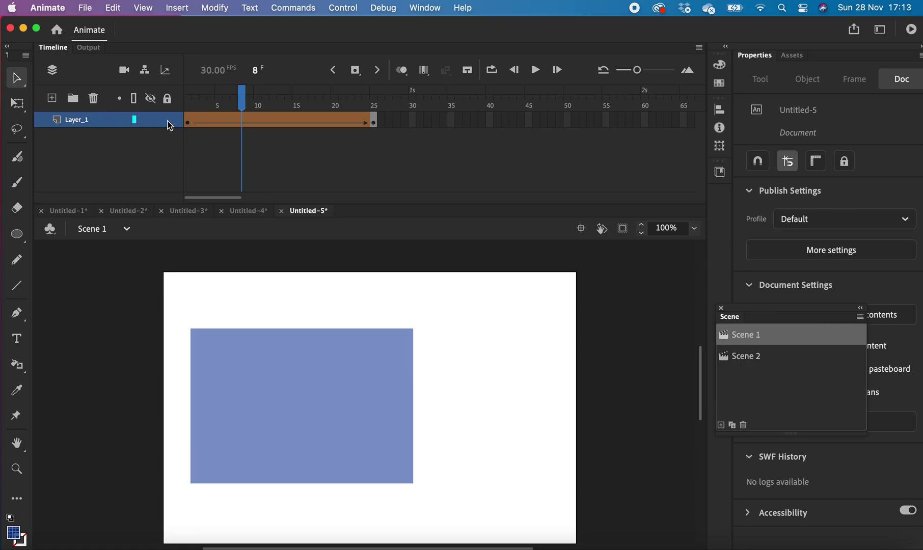
- Add a new layer in Scene 1 and paste the title frames into it
left_click(52, 99)
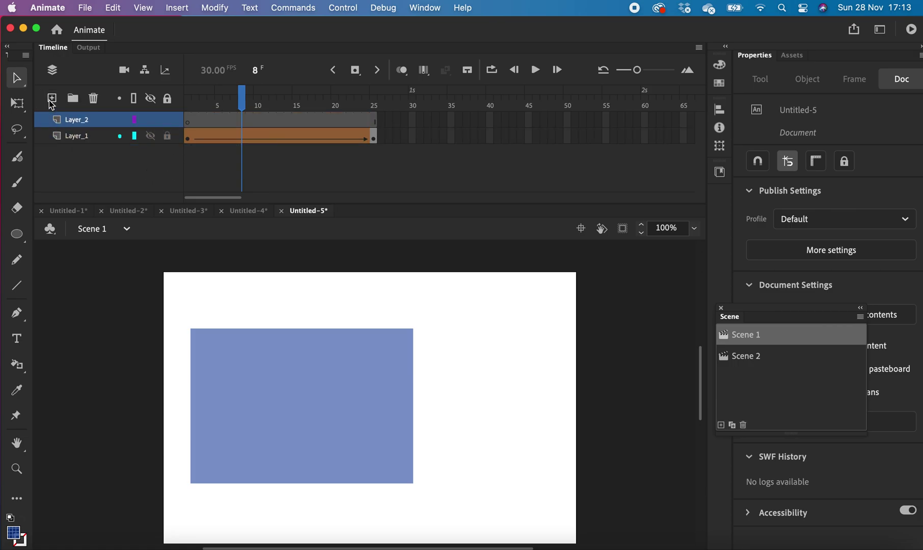
left_click(188, 120)
right_click(188, 119)
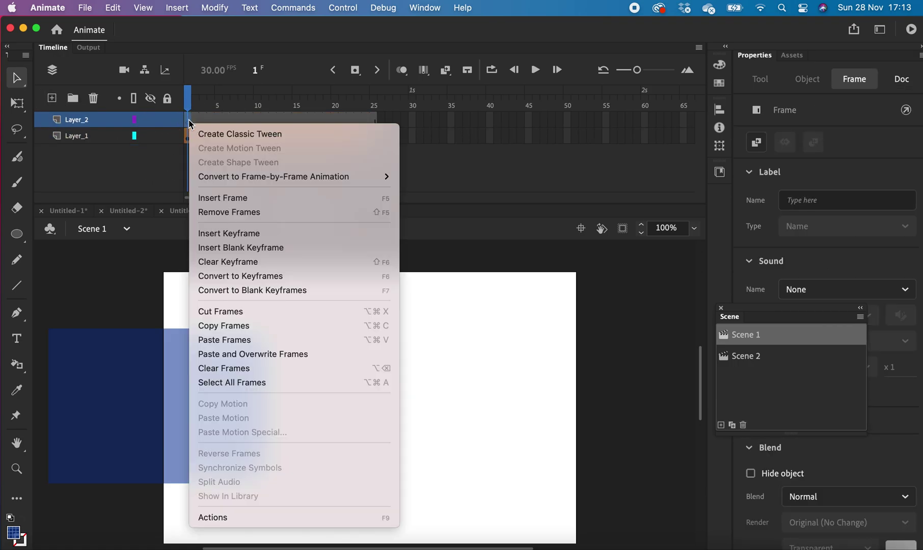
left_click(258, 342)
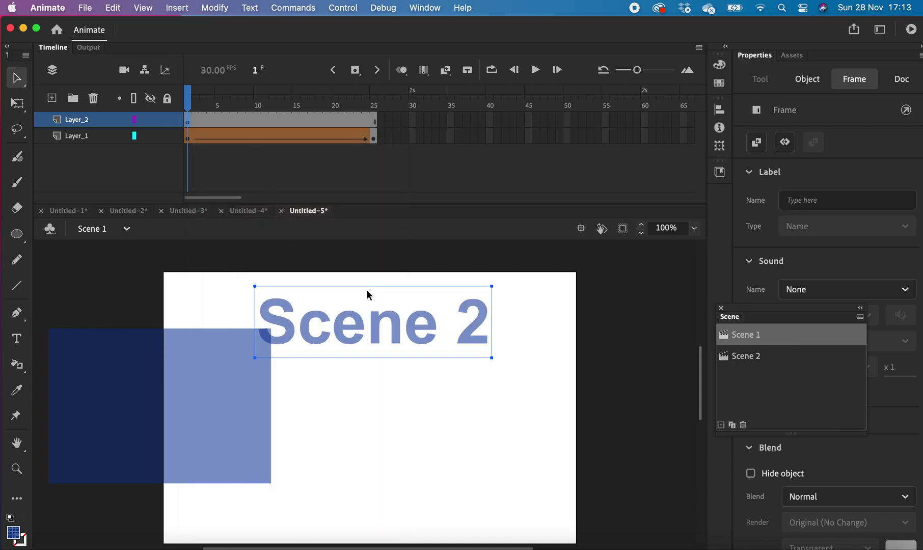
- Change the pasted title text to 'Scene 1', keeping it at top centre
double_click(460, 328)
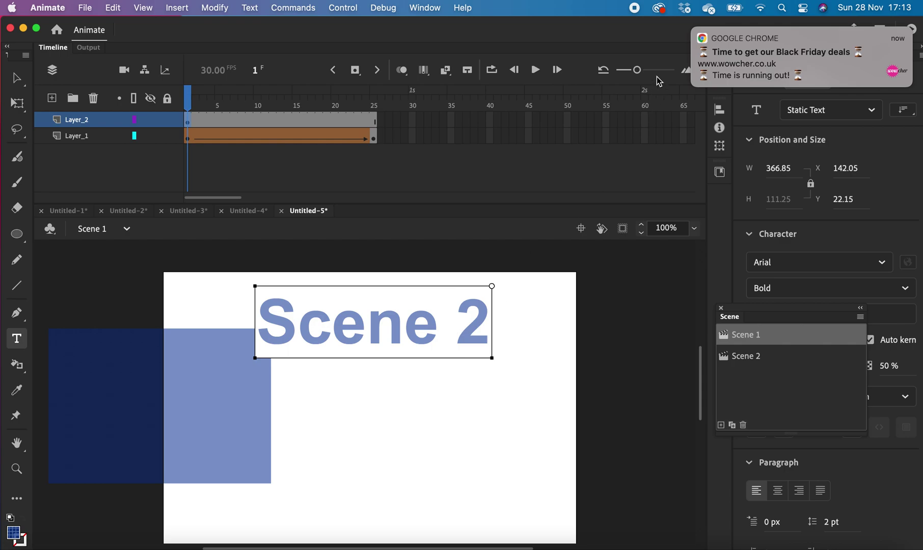
left_click(696, 28)
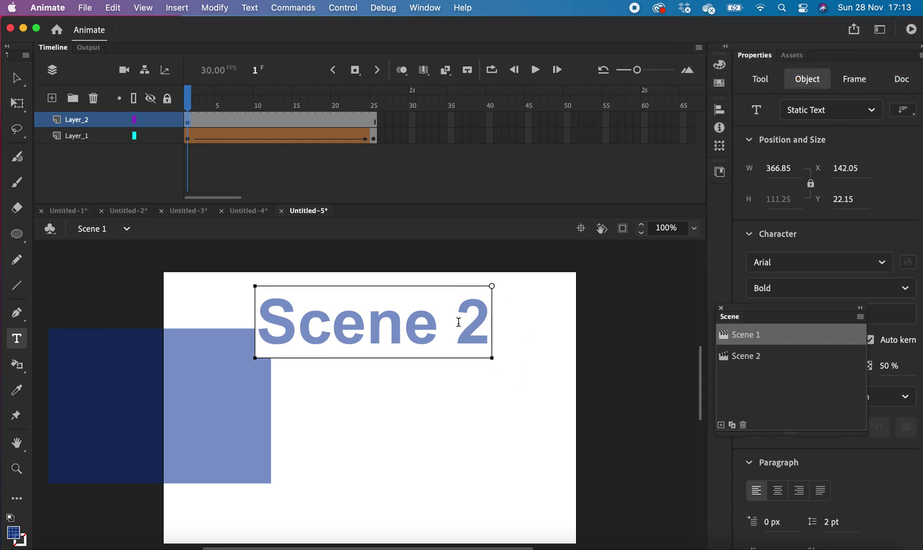
left_click_drag(459, 322, 495, 326)
type("1")
left_click(17, 79)
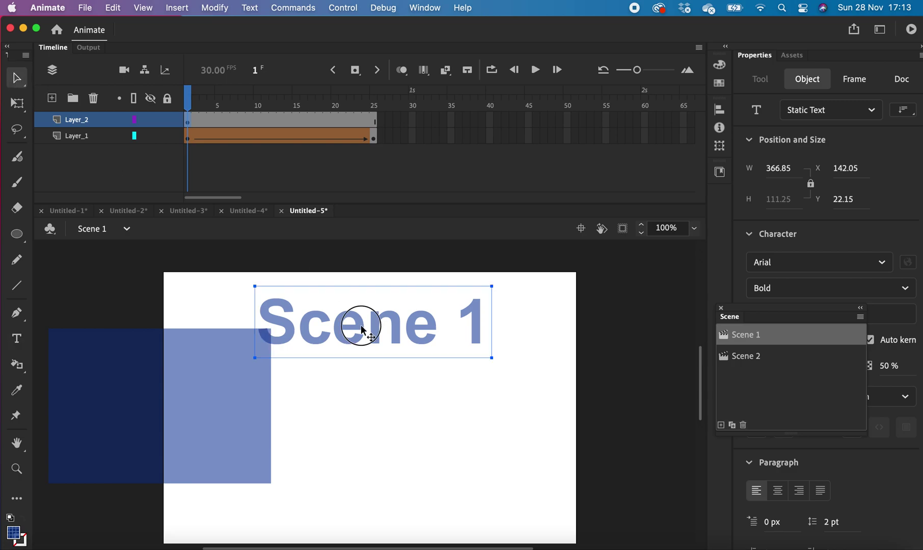
left_click_drag(361, 326, 349, 317)
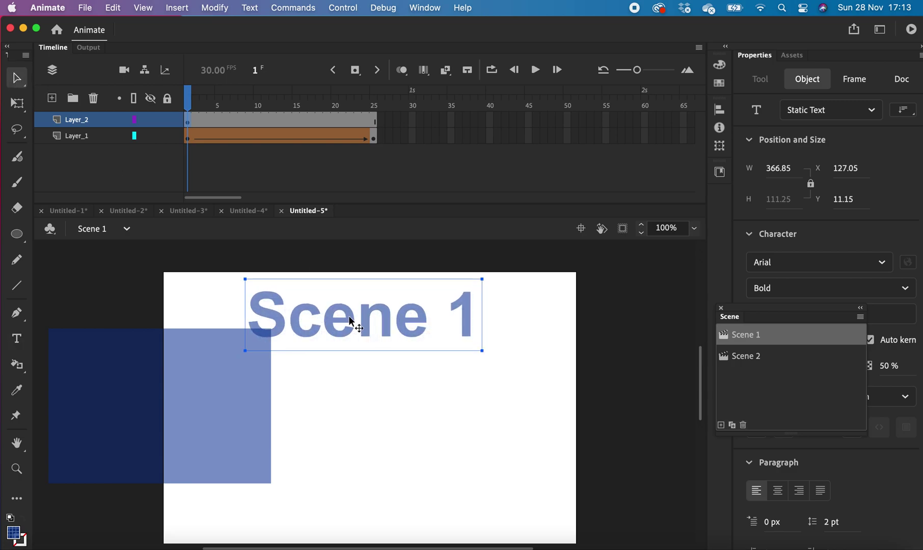
key("super+z")
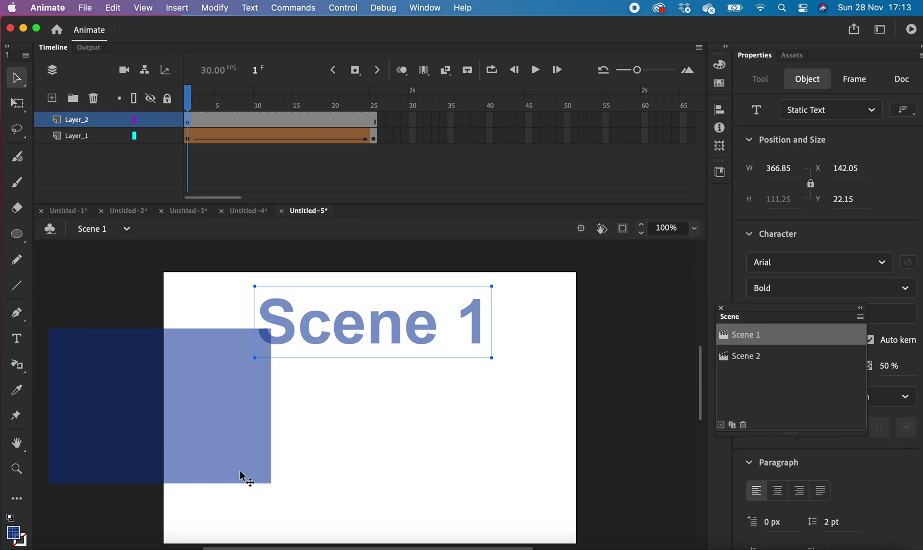
- Switch between Scene 1 and Scene 2 to compare them, ending on Scene 2
left_click(127, 230)
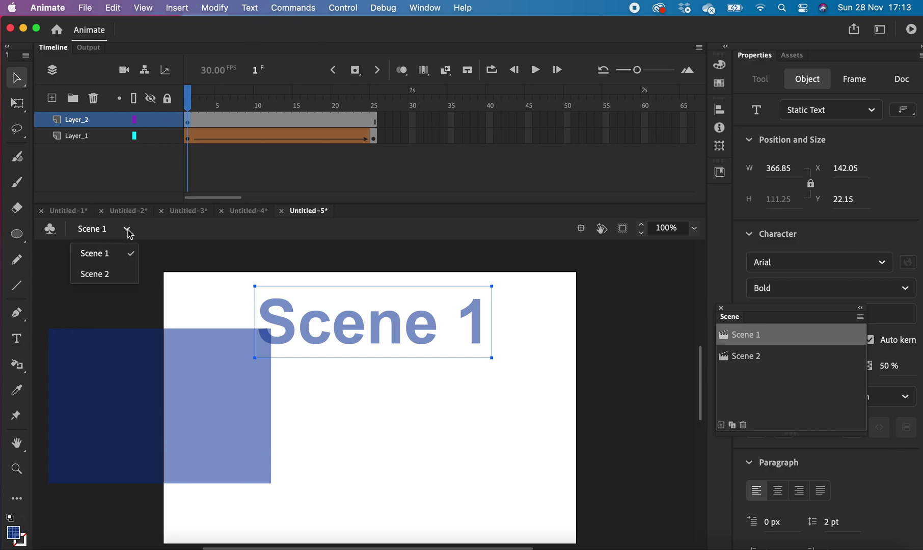
left_click(121, 270)
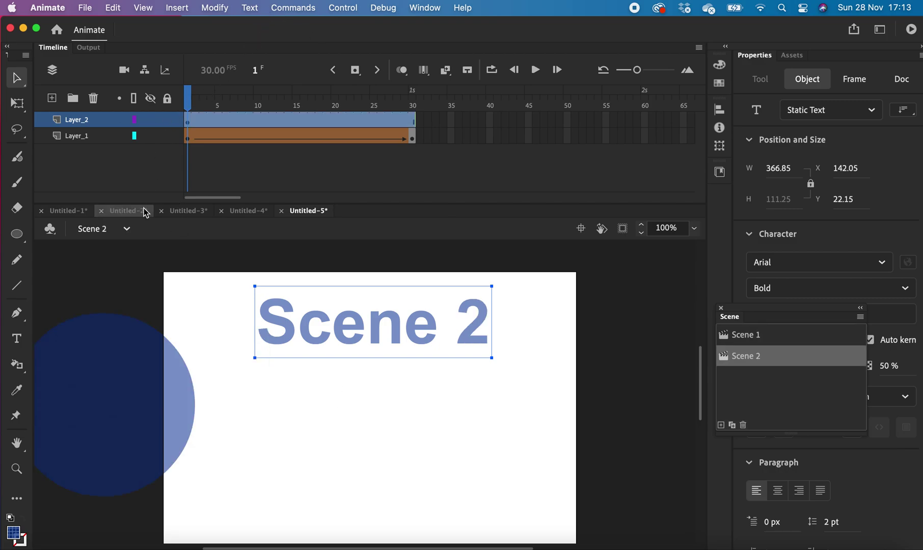
left_click(127, 229)
left_click(121, 252)
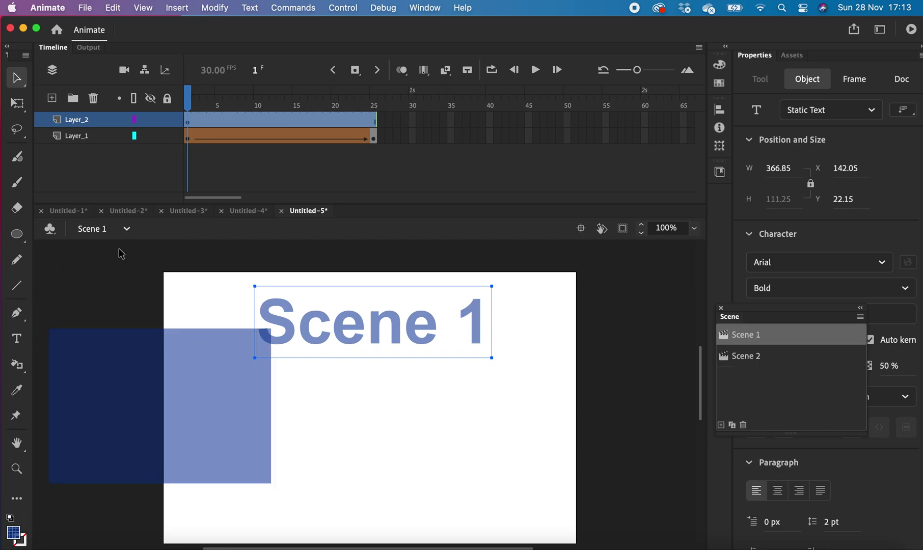
left_click(127, 230)
left_click(117, 271)
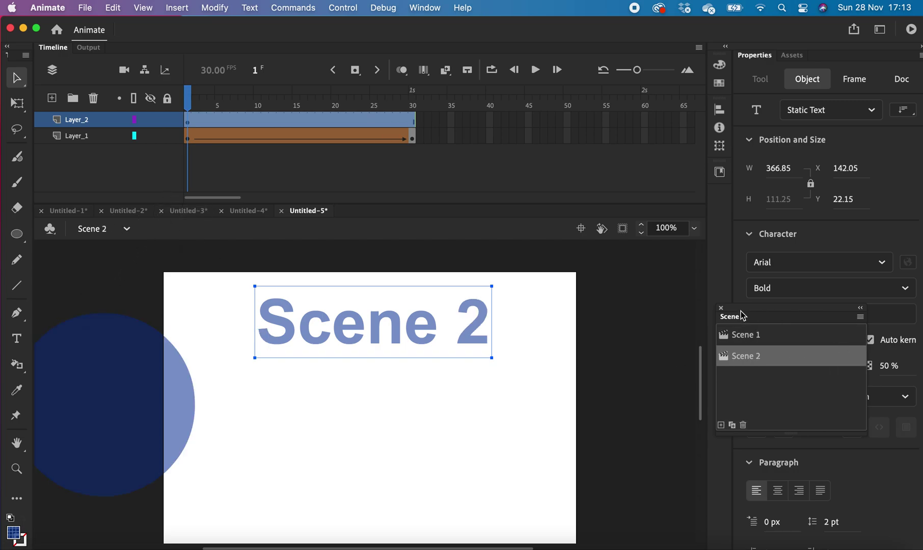
- Duplicate Scene 2 in the Scene panel, creating 'Scene 2 copy'
left_click_drag(740, 310, 657, 261)
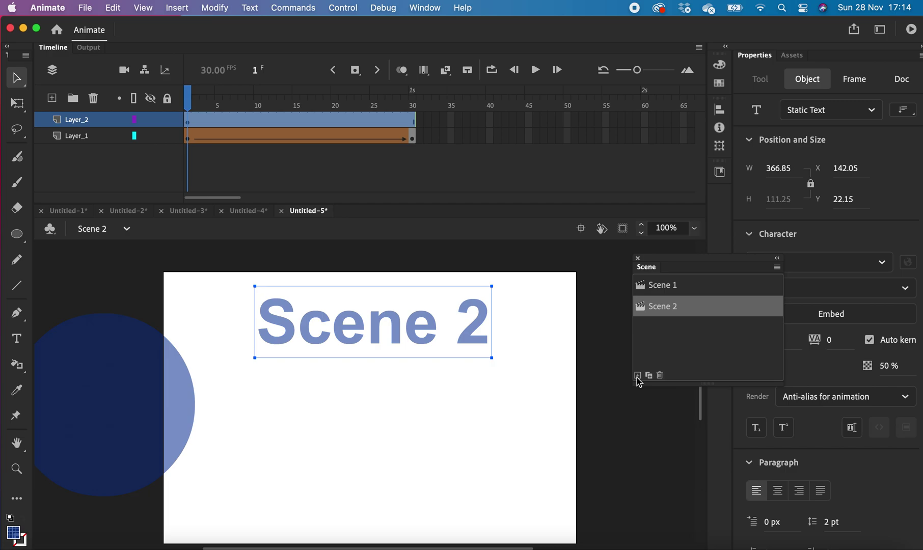
left_click(712, 306)
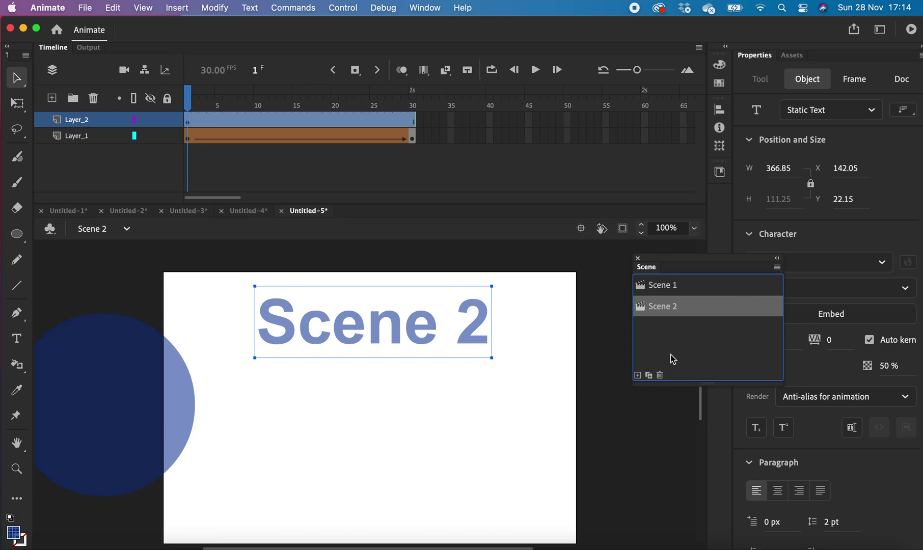
left_click(650, 377)
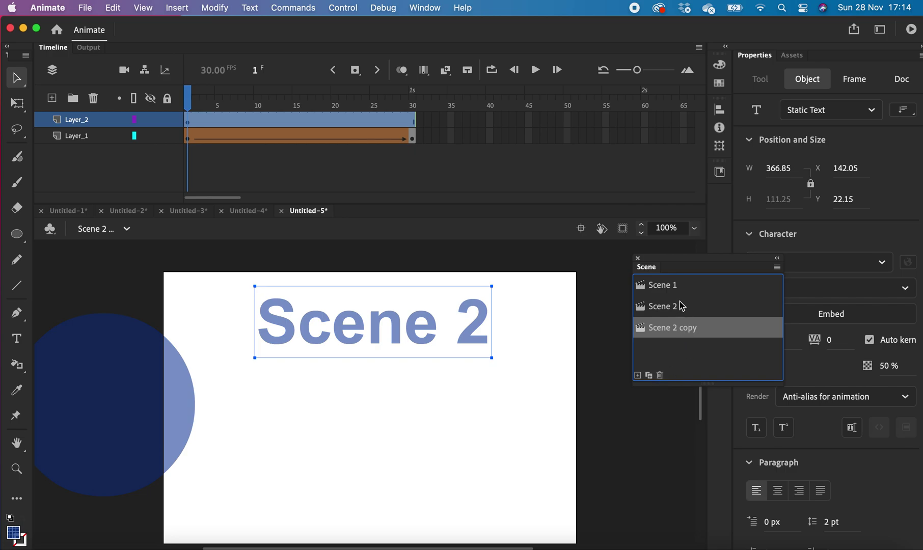
- Open and close the scene list twice without switching scenes
left_click(124, 230)
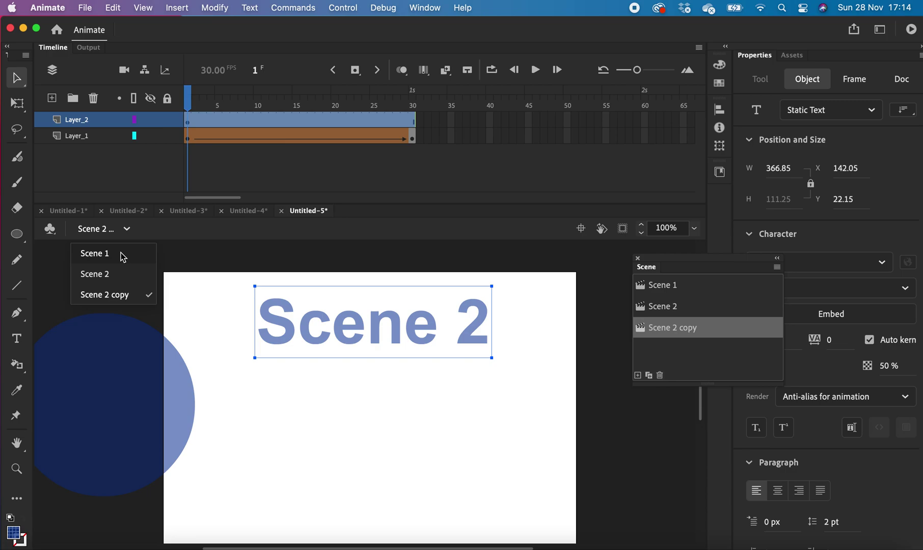
left_click(123, 255)
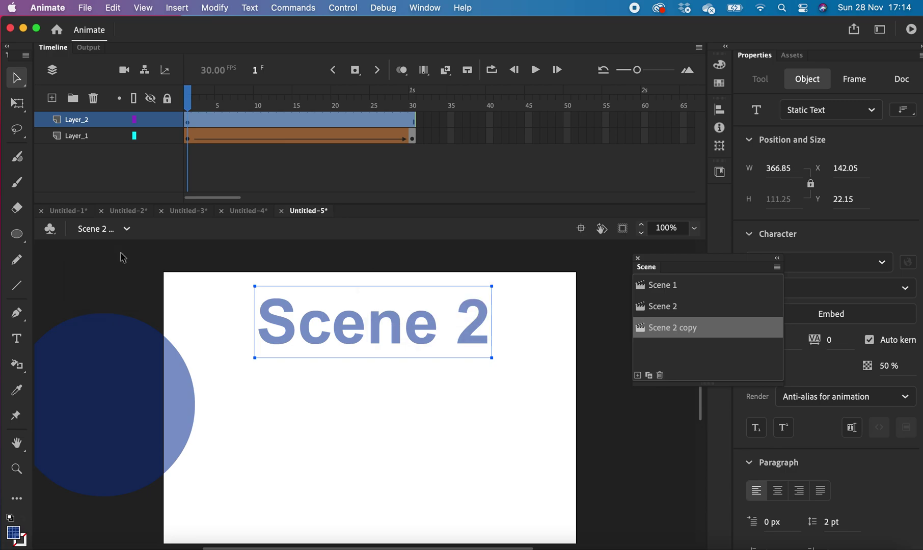
left_click(133, 233)
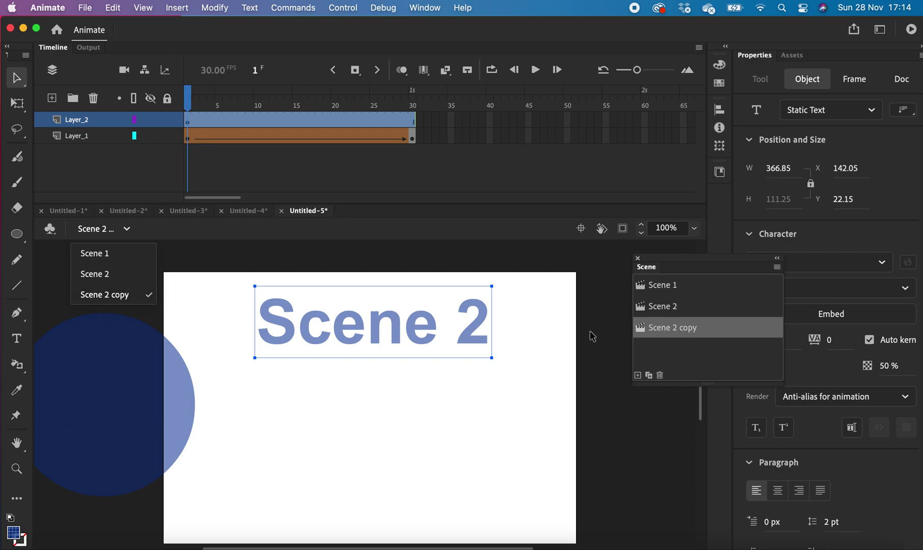
left_click(684, 332)
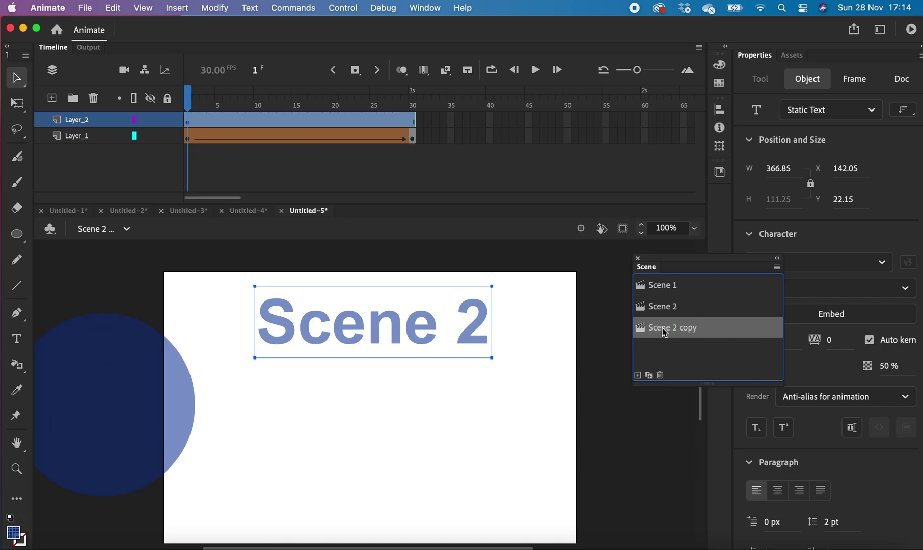
- Rename 'Scene 2 copy' to 'Scene 3' in the Scene panel
double_click(662, 331)
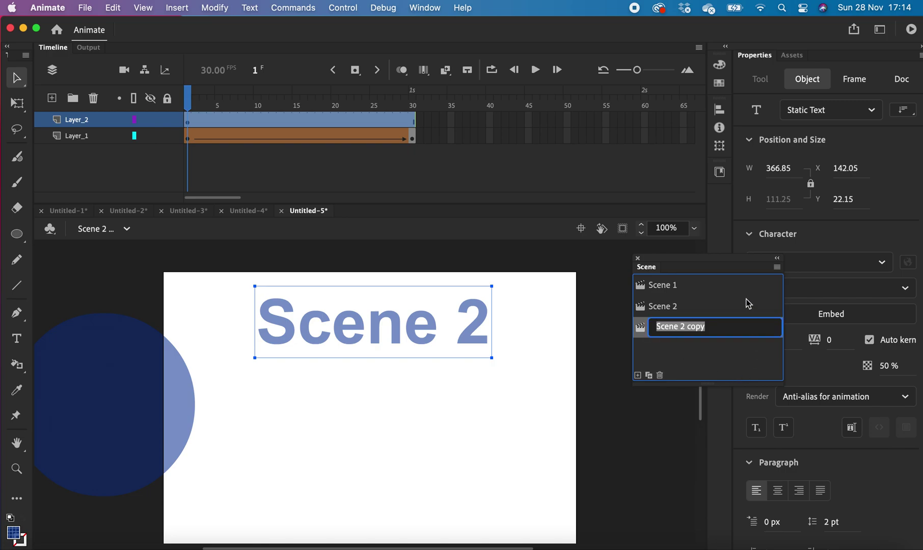
type("Sc")
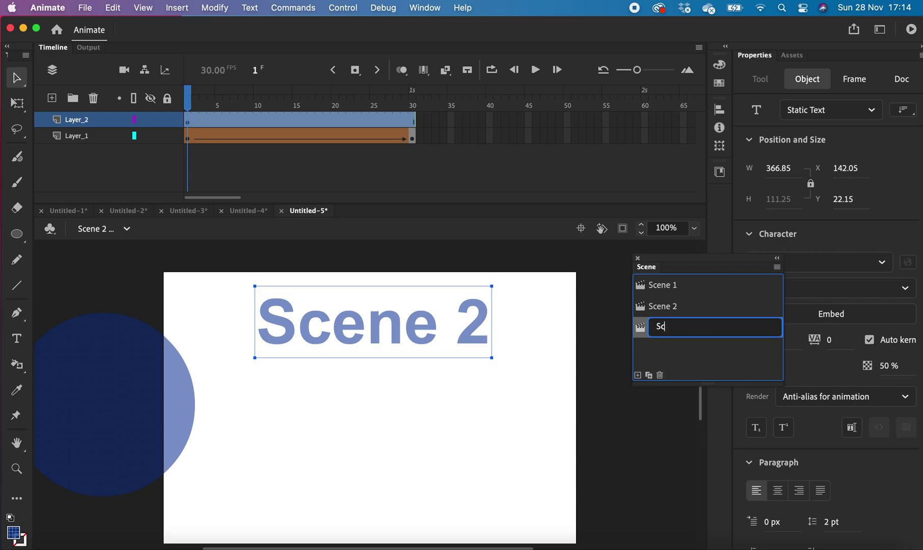
type("ene 3")
left_click(658, 327)
left_click(700, 366)
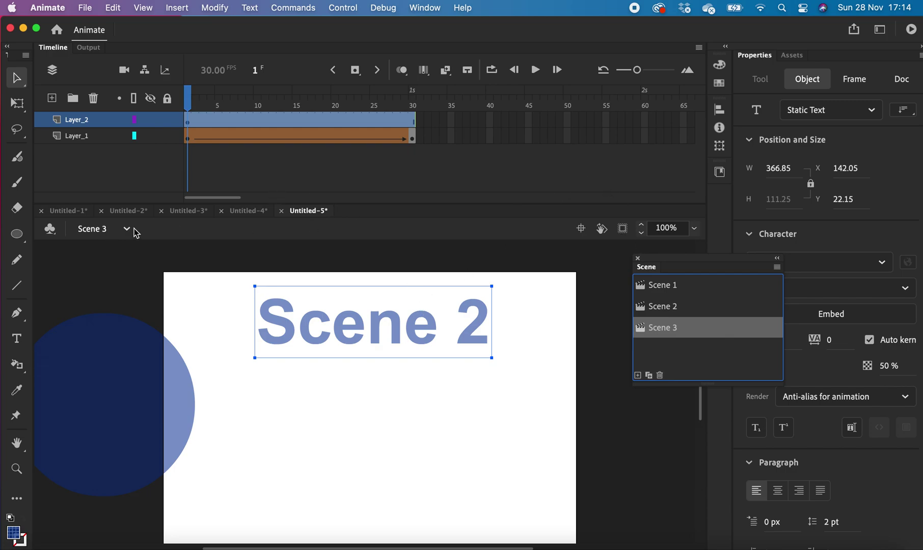
- Change the scene title text from 'Scene 2' to 'Scene 3'
double_click(464, 332)
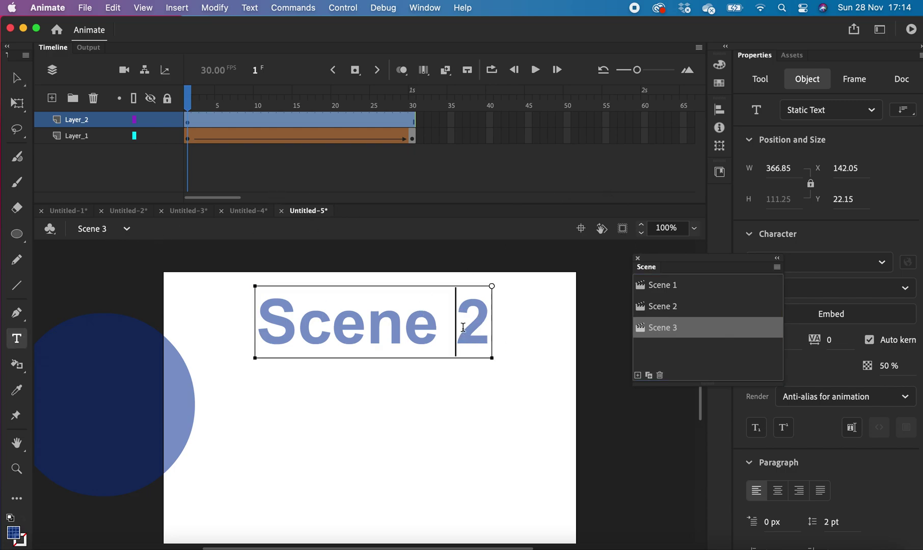
left_click_drag(469, 328, 487, 329)
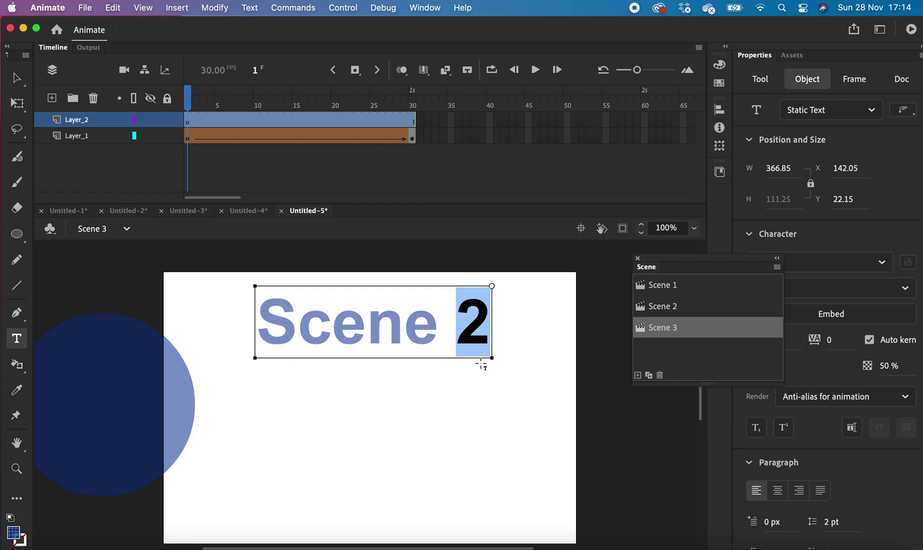
type("3")
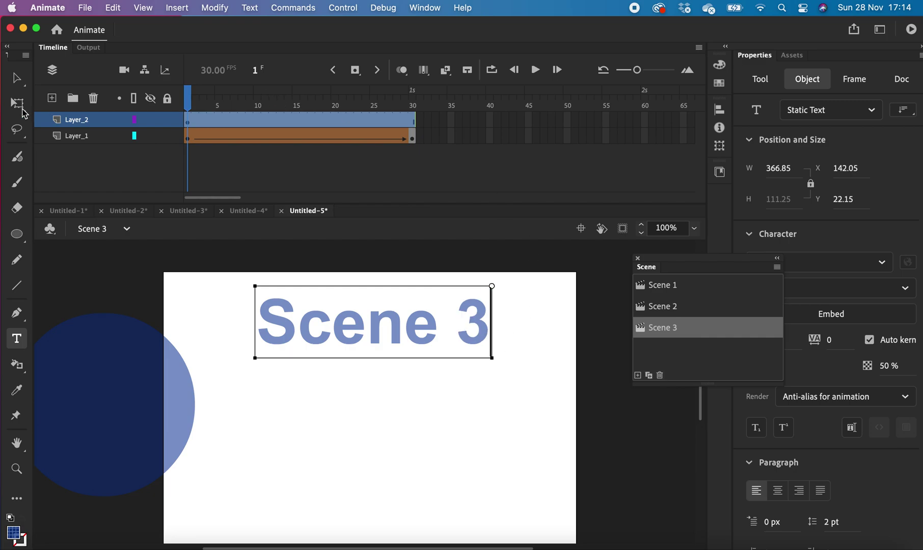
- Reverse Layer_1's circle tween frames so the circle slides right to left, then preview
left_click(59, 141)
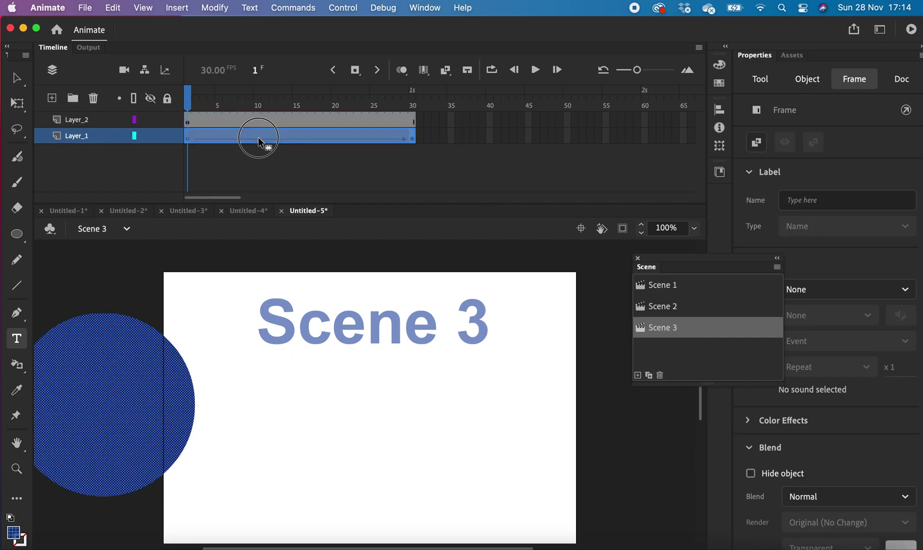
left_click(262, 137)
right_click(265, 136)
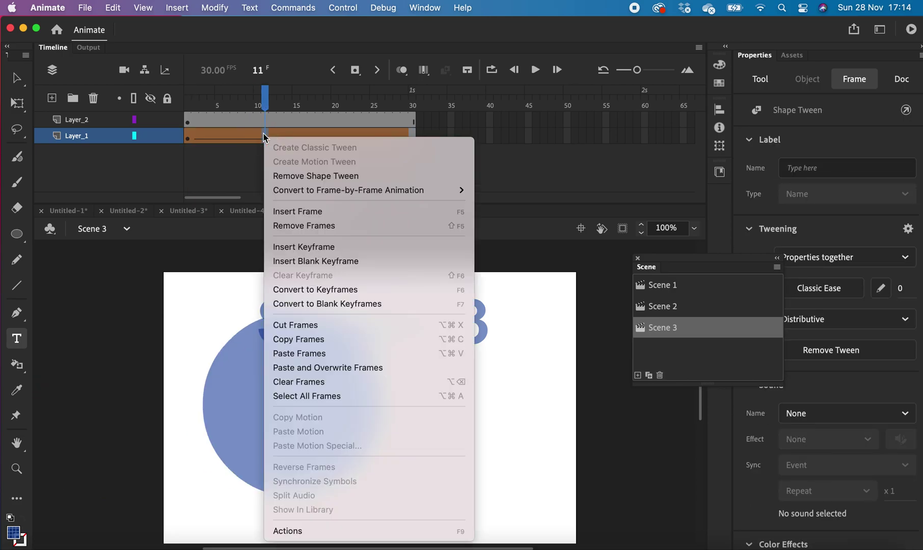
left_click(54, 136)
right_click(335, 137)
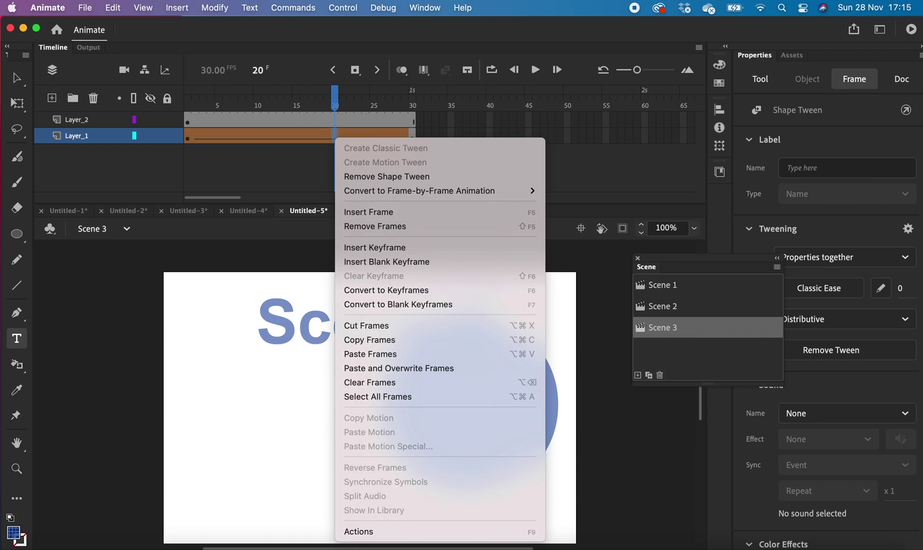
left_click(232, 138)
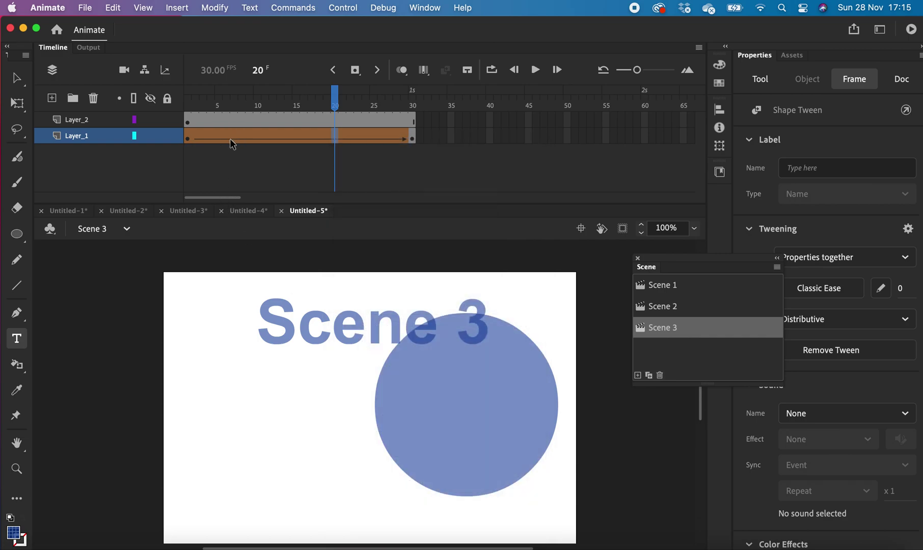
left_click(51, 136)
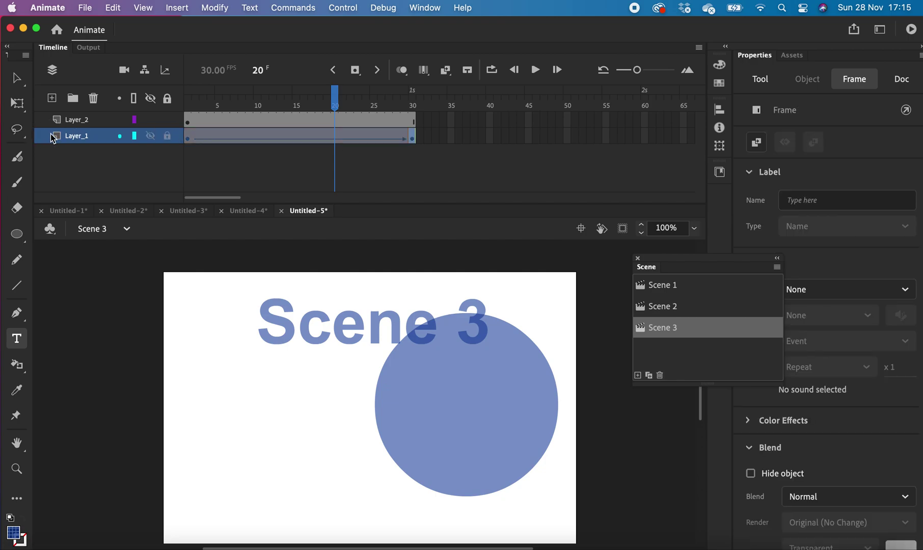
right_click(364, 136)
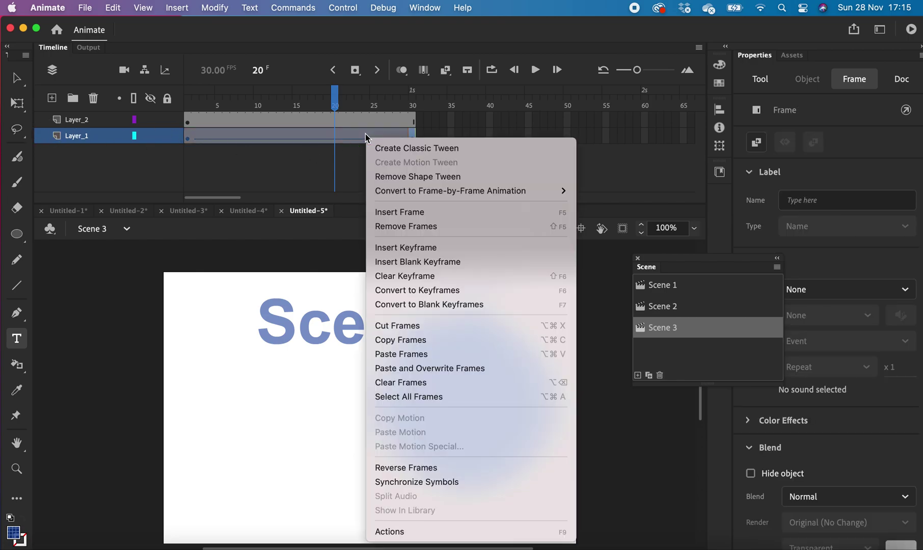
left_click(435, 468)
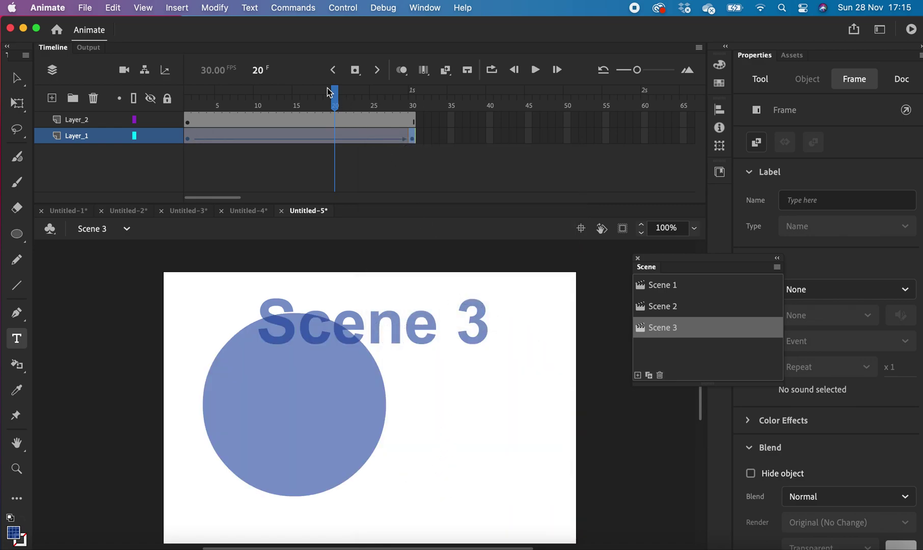
left_click_drag(330, 92, 202, 92)
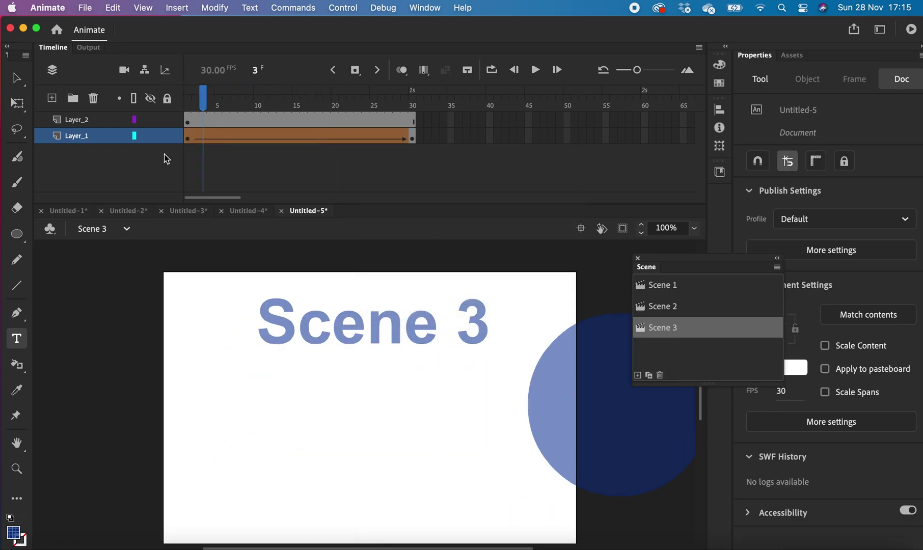
left_click(127, 229)
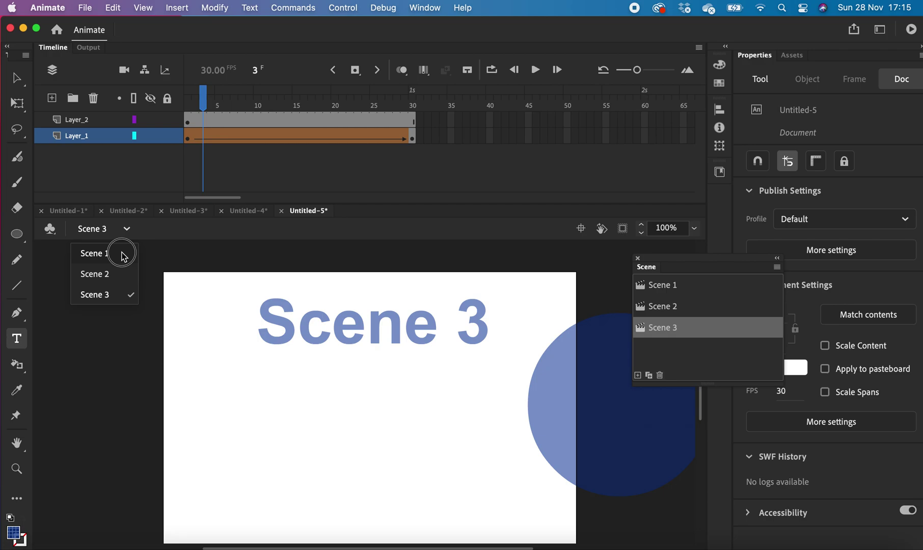
left_click(121, 253)
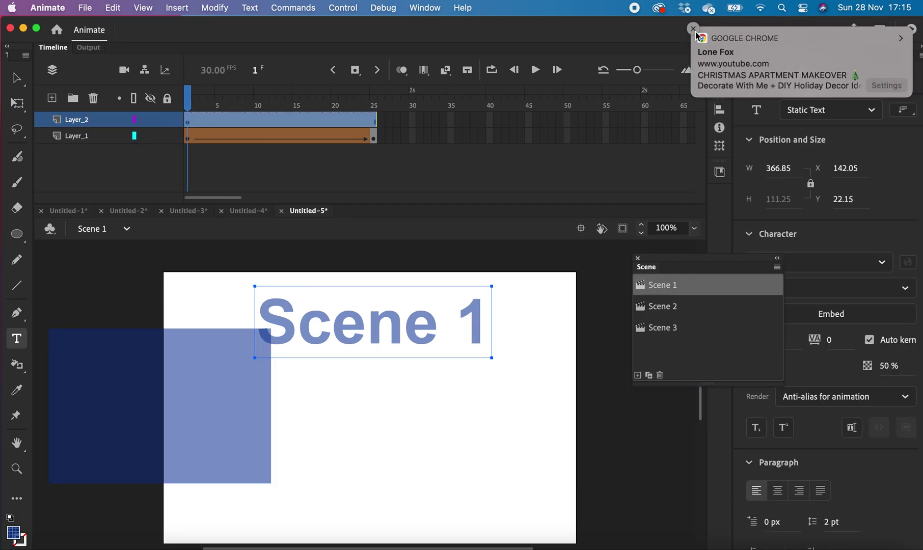
left_click(695, 28)
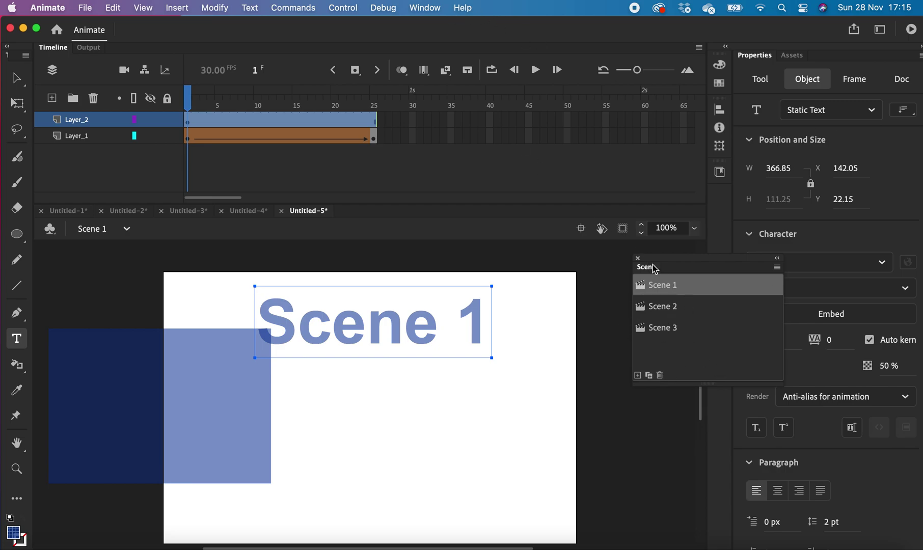
left_click(666, 328)
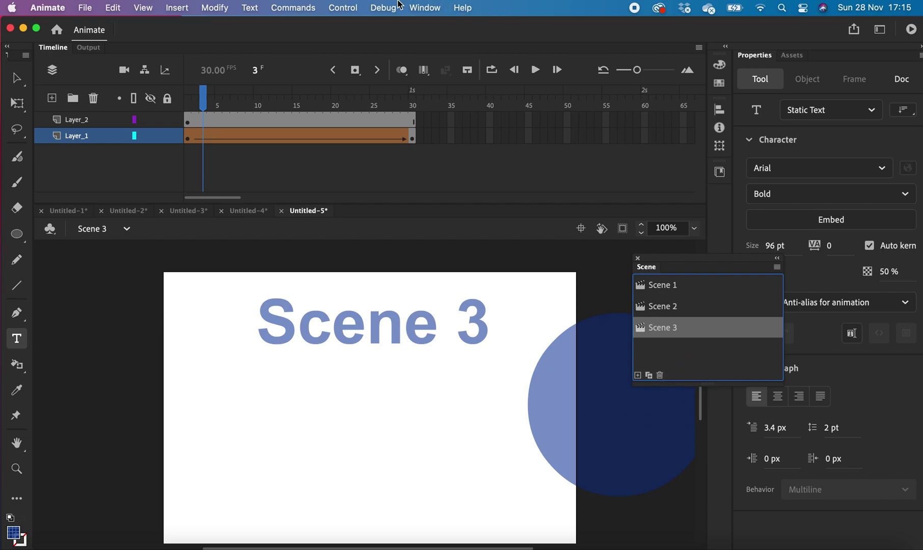
- Test the movie in Animate as Untitled-5.swf, watch all three scenes play, then close it
left_click(331, 8)
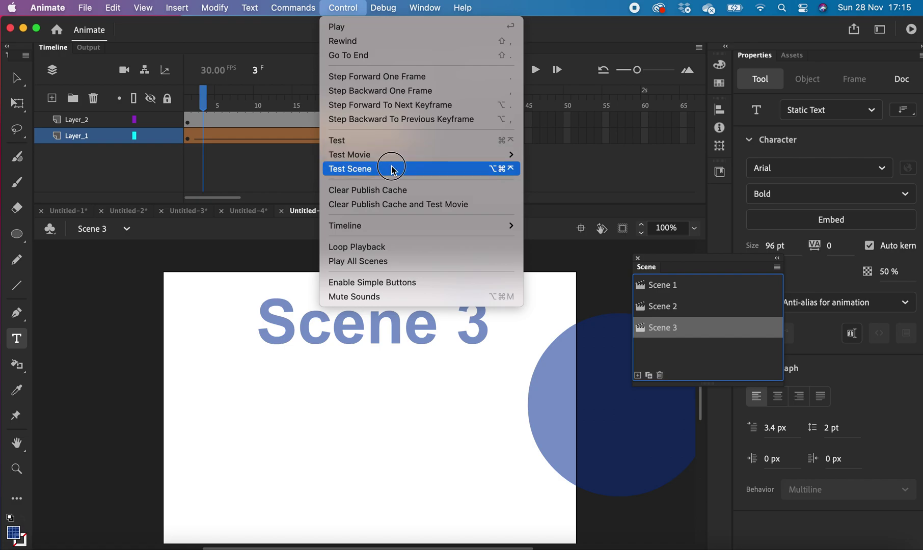
mouse_move(392, 156)
left_click(557, 154)
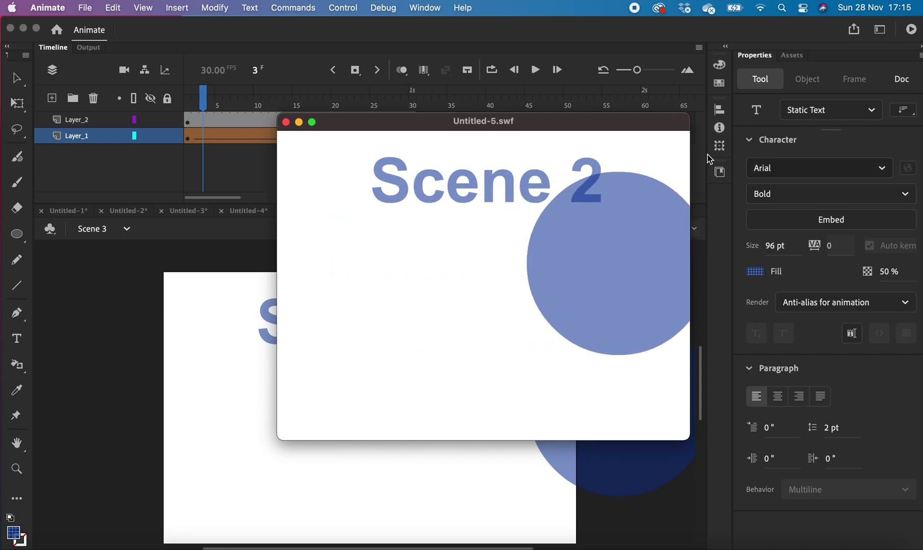
left_click(286, 122)
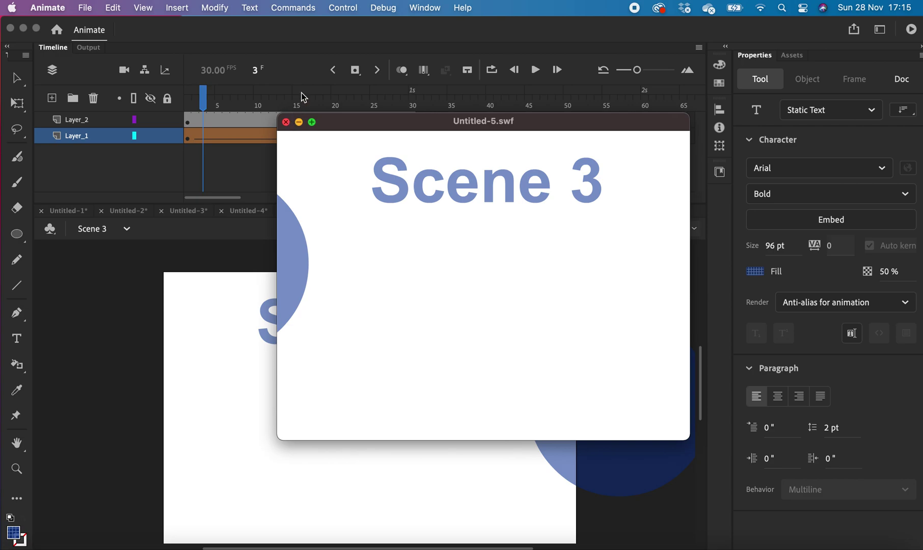